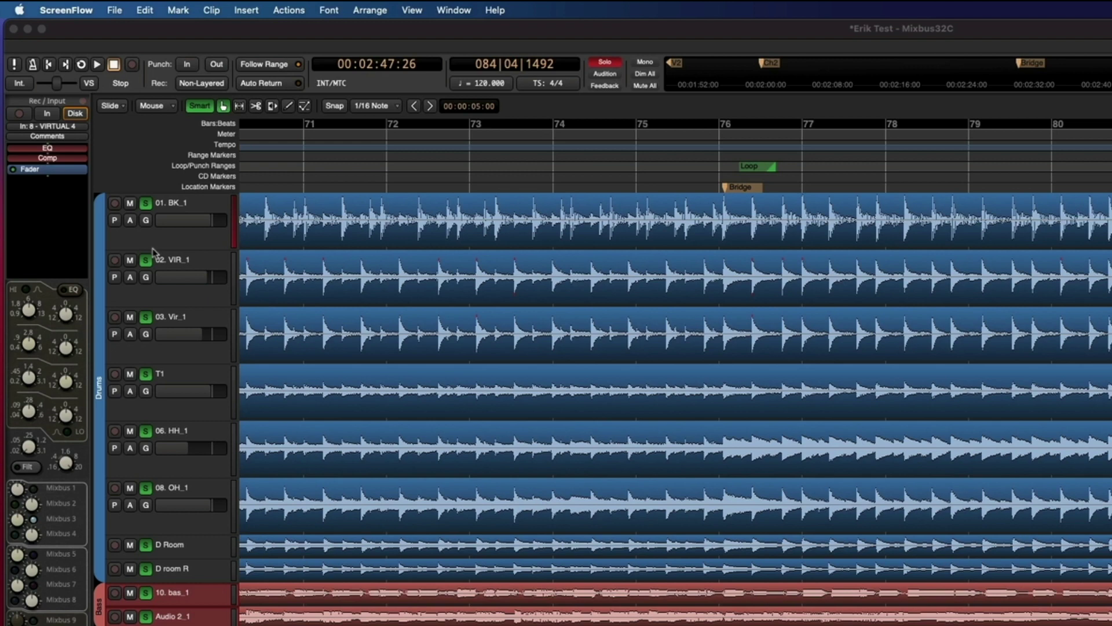
- Delete the Drums group, ungrouping the kick, snare, tom, hi-hat, overhead and room tracks
click(104, 366)
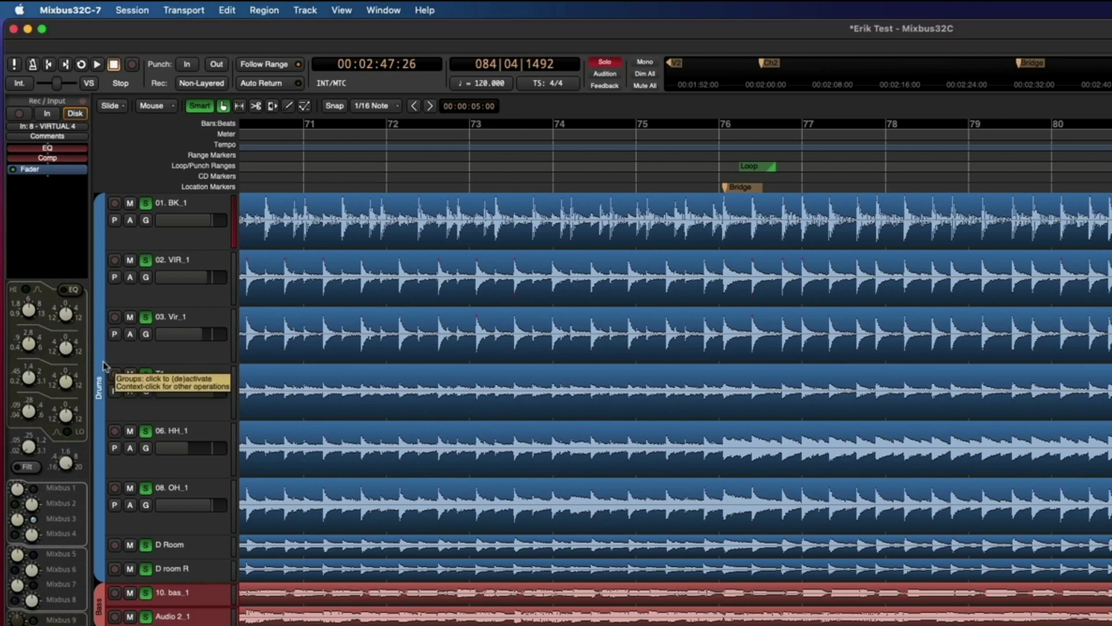
right_click(105, 366)
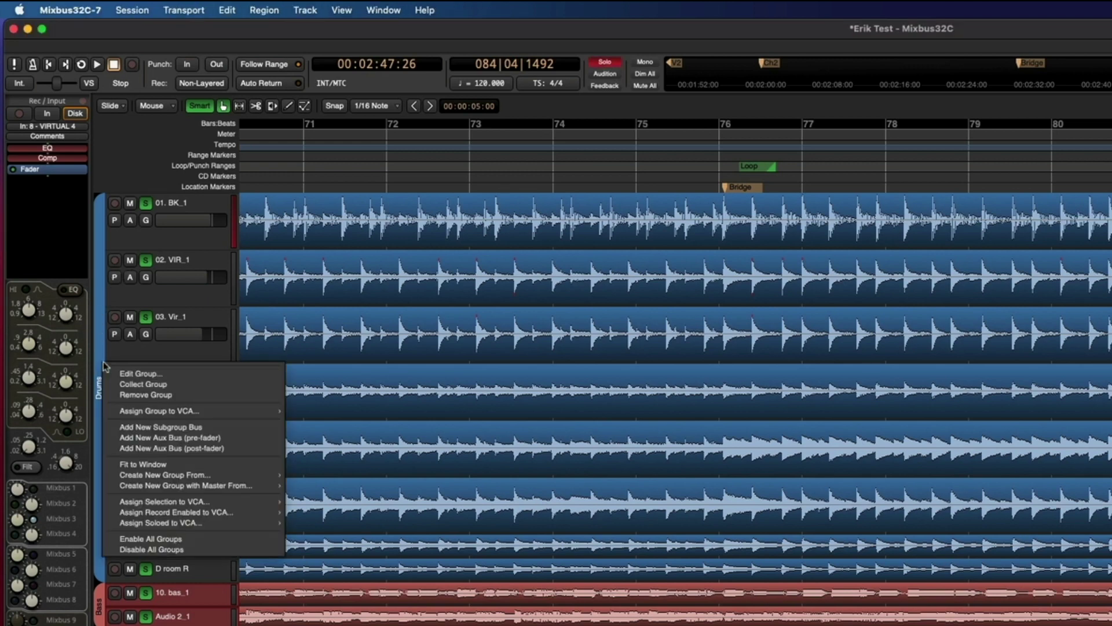
click(140, 396)
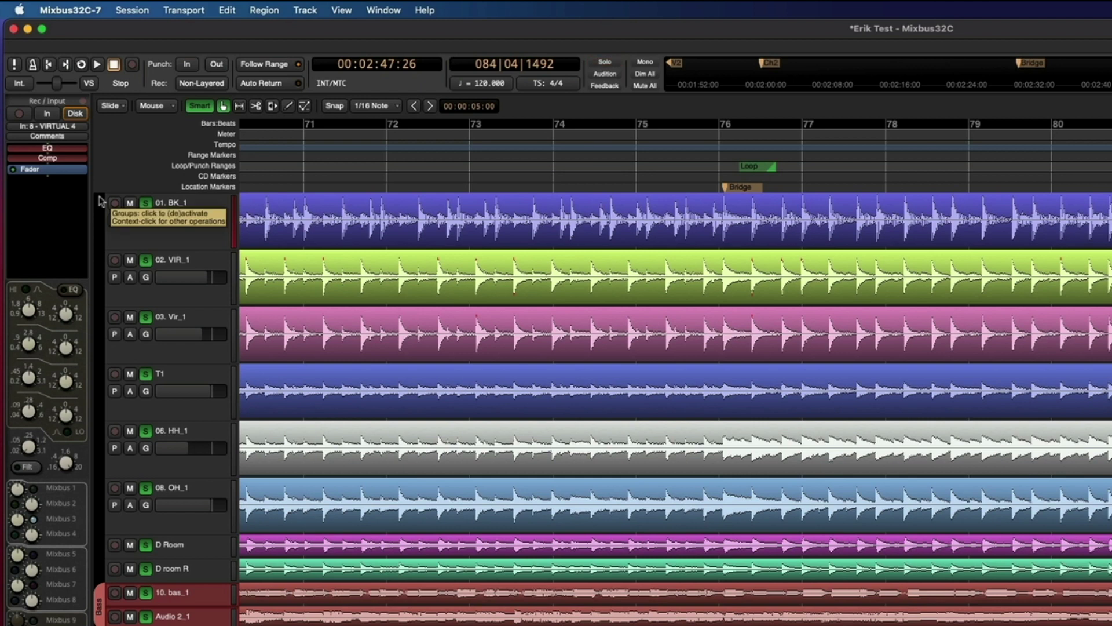
- Create a blue group named 'Drums' spanning the kick, snare, tom, hi-hat, overhead and room tracks
drag(100, 201, 100, 581)
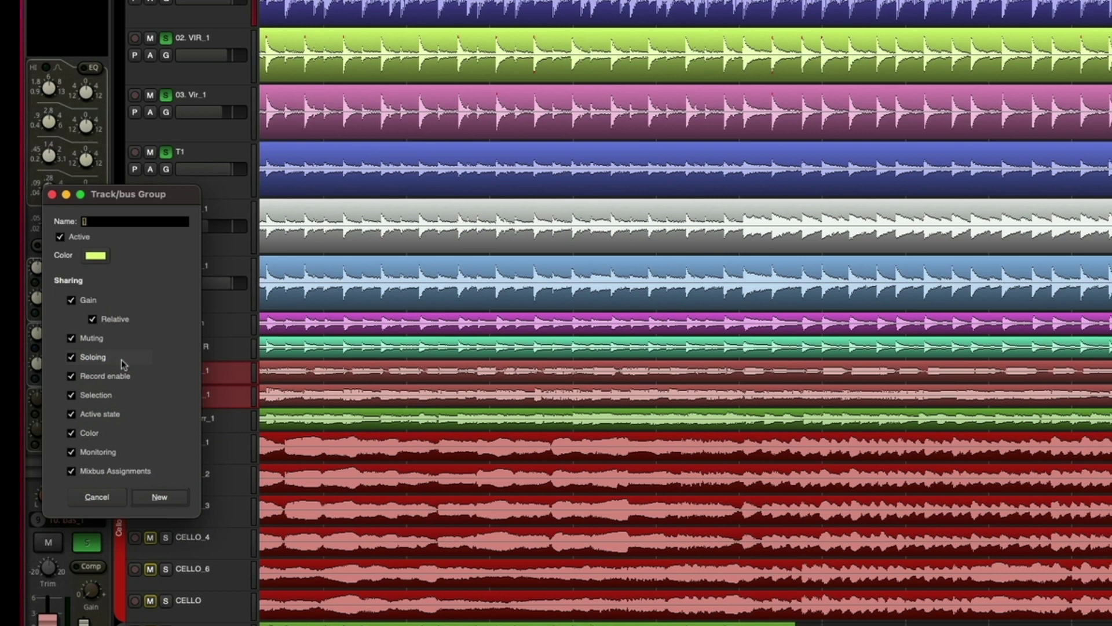
text(Drums)
click(95, 255)
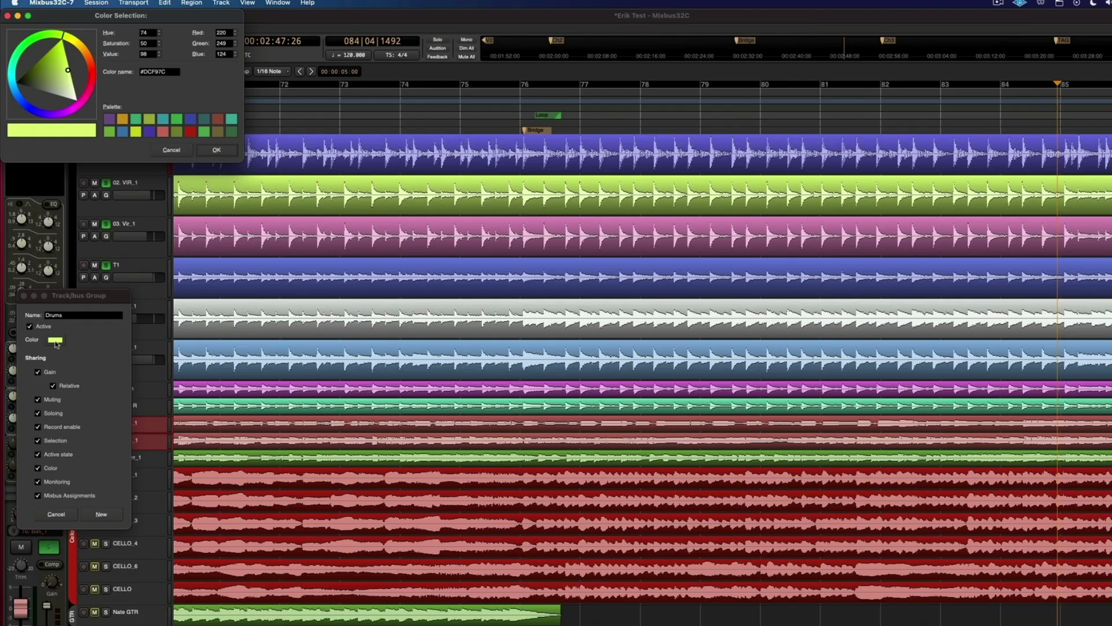
click(122, 132)
click(220, 151)
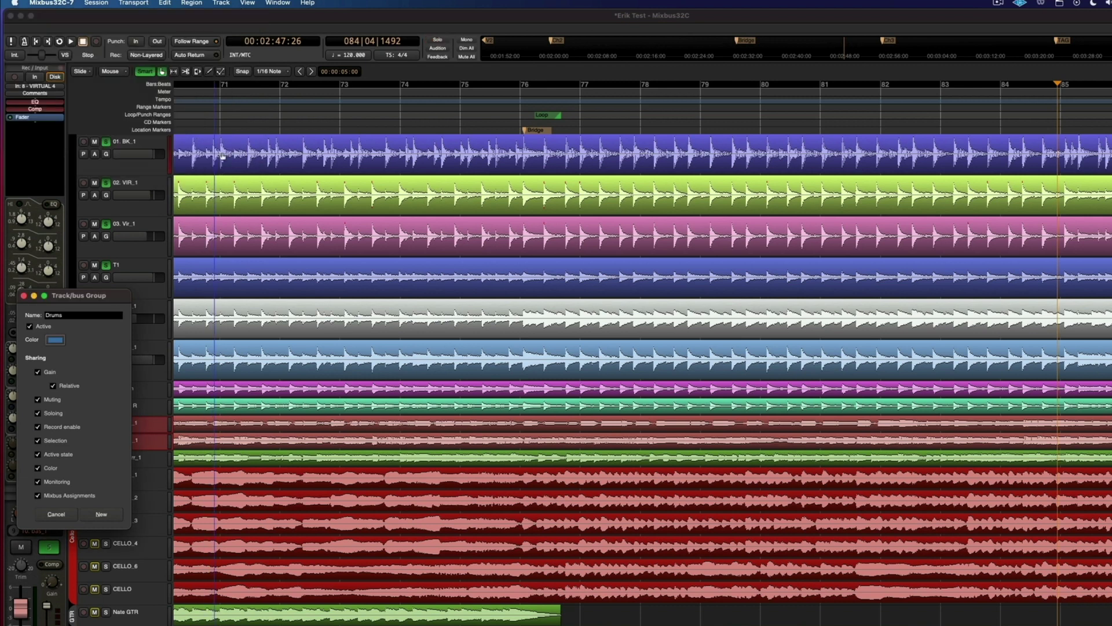
click(99, 515)
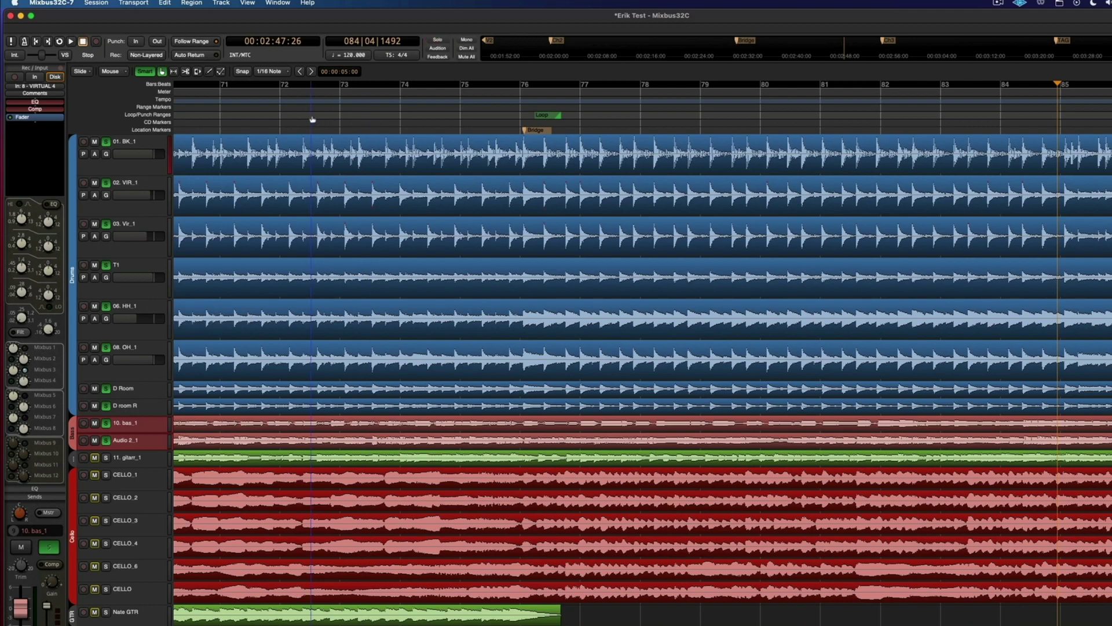
- Zoom the timeline out to bars 68–98 and scroll the track list to survey the drums
scroll(315, 118, up, 3)
scroll(315, 118, down, 5)
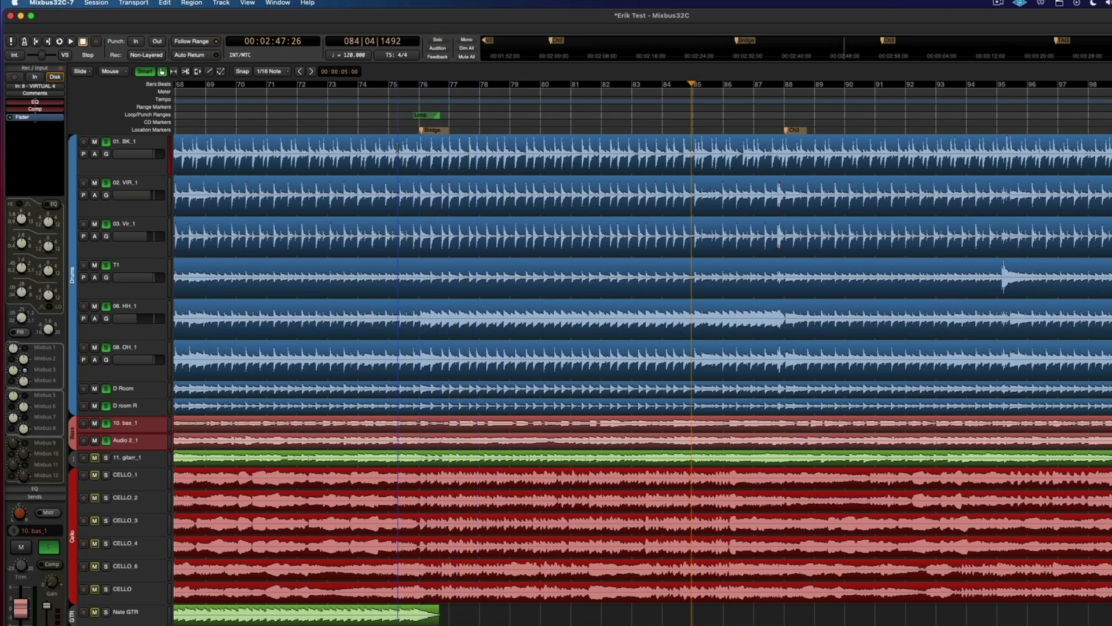
scroll(398, 147, down, 1)
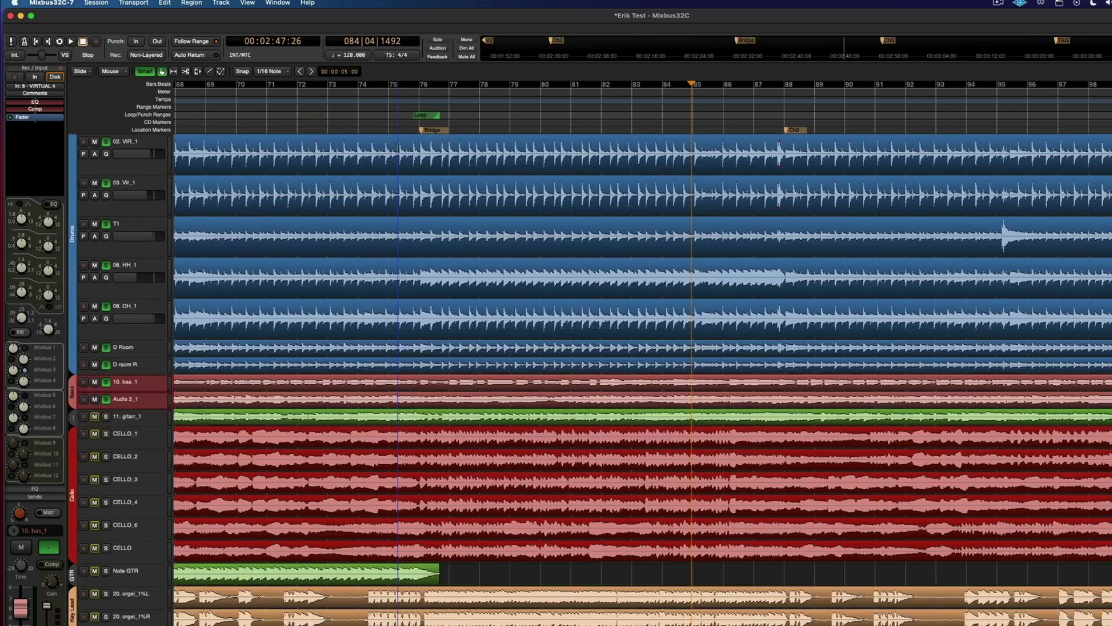
scroll(397, 147, up, 1)
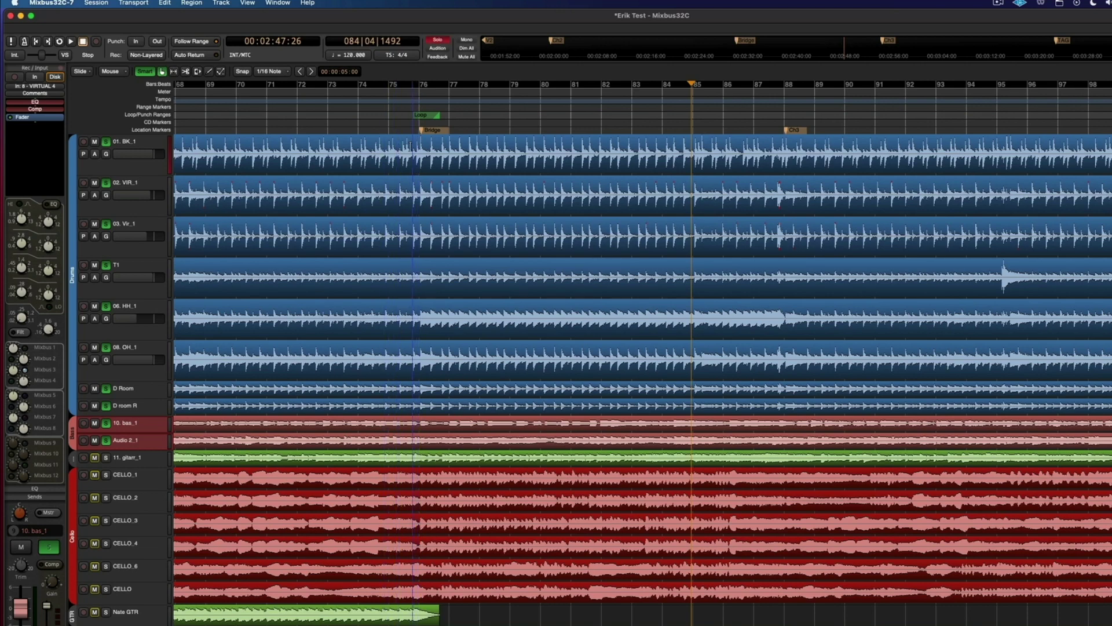
scroll(405, 148, down, 2)
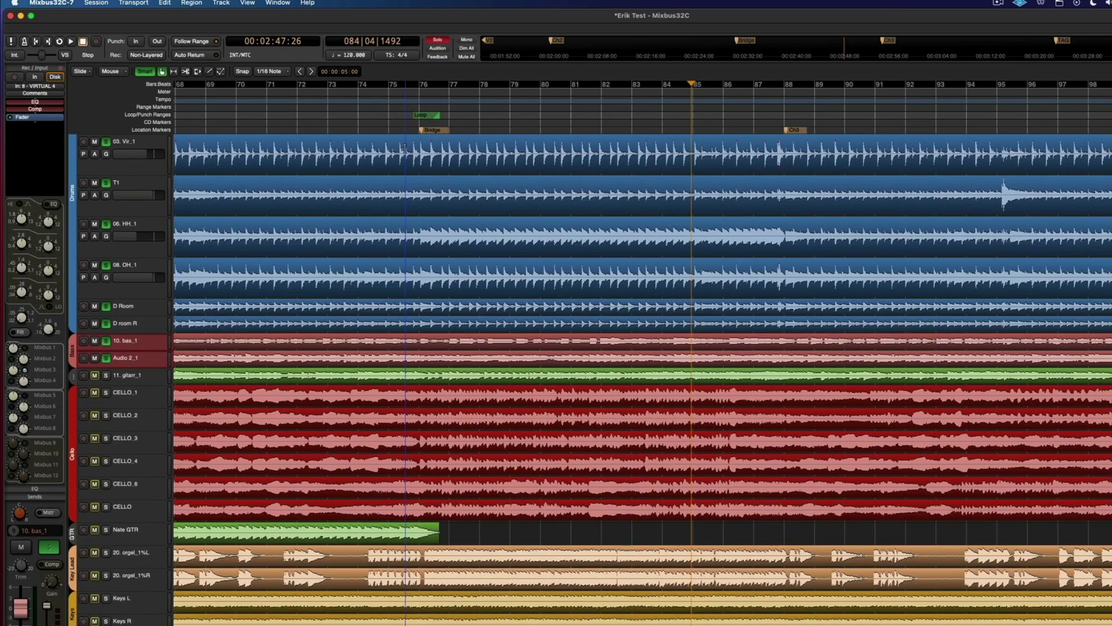
scroll(404, 147, up, 2)
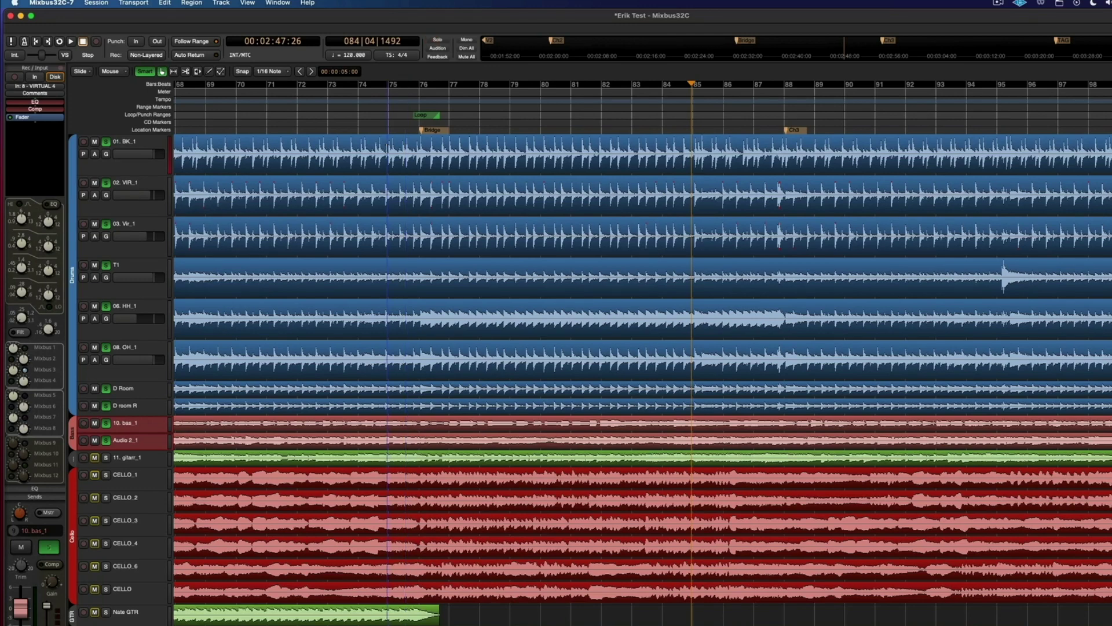
- Zoom the editor view to a range covering bars 75–89
drag(387, 147, 785, 442)
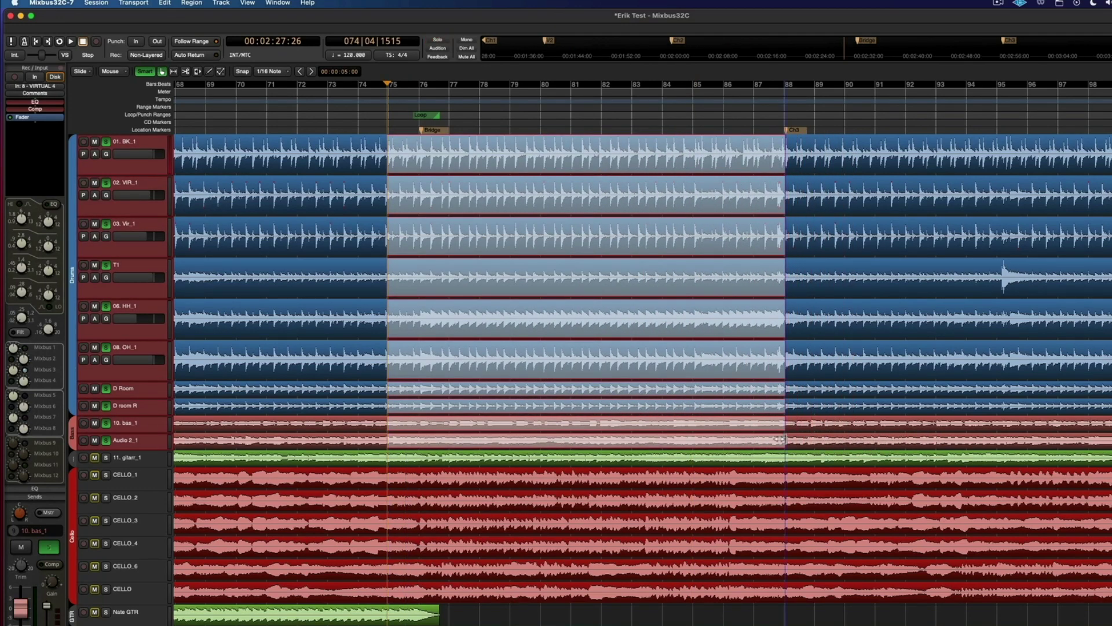
key(z)
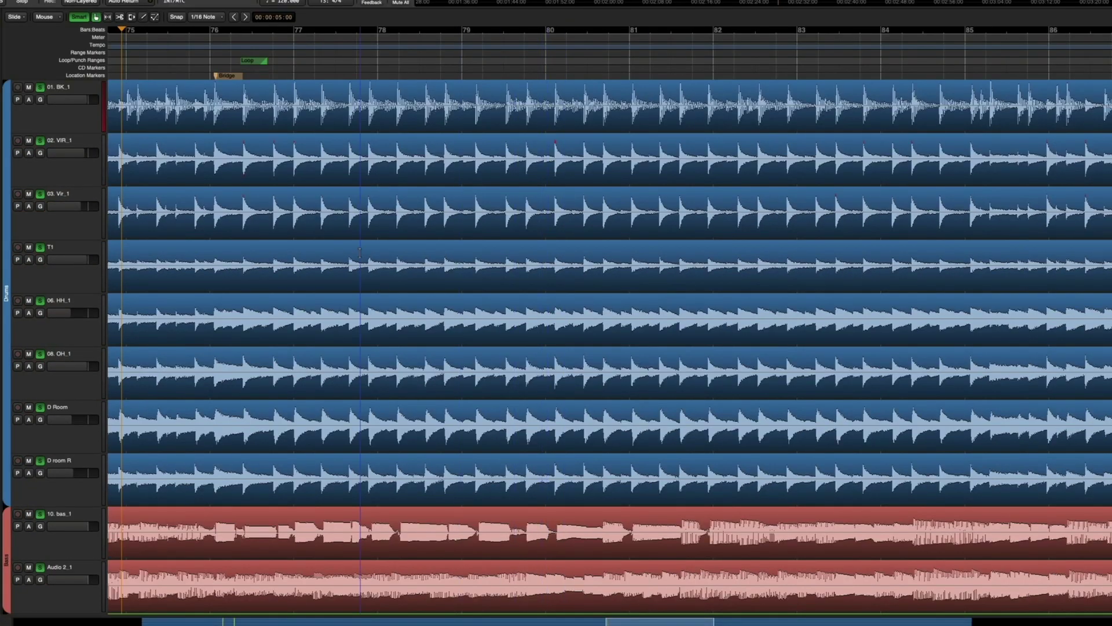
scroll(243, 304, left, 5)
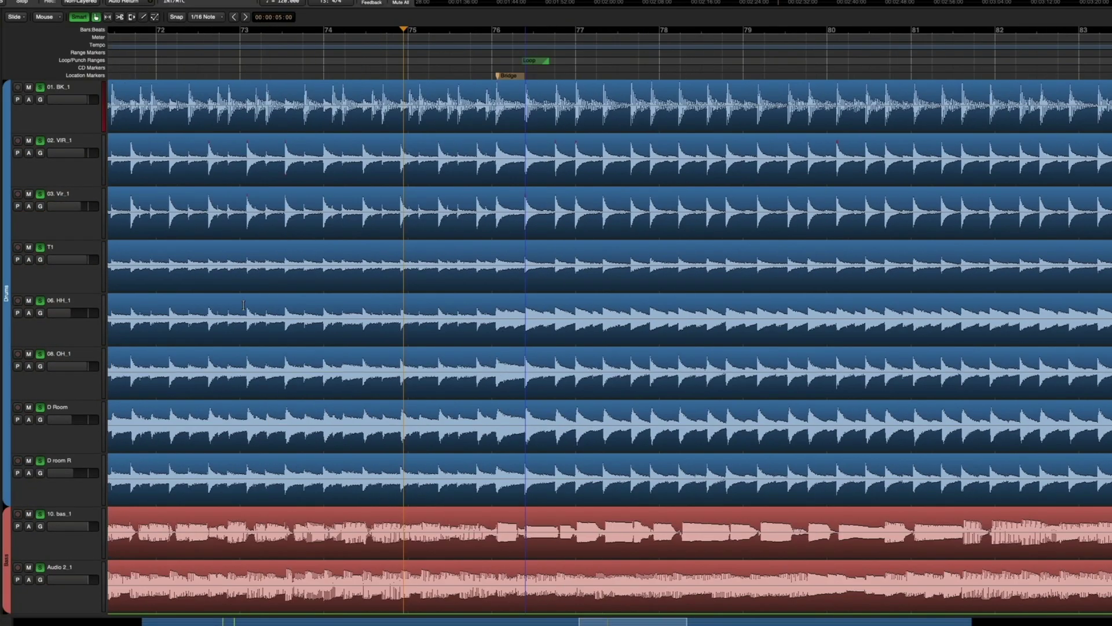
- Play the drums from near bar 73, then zoom closer on bars 76–80
click(246, 65)
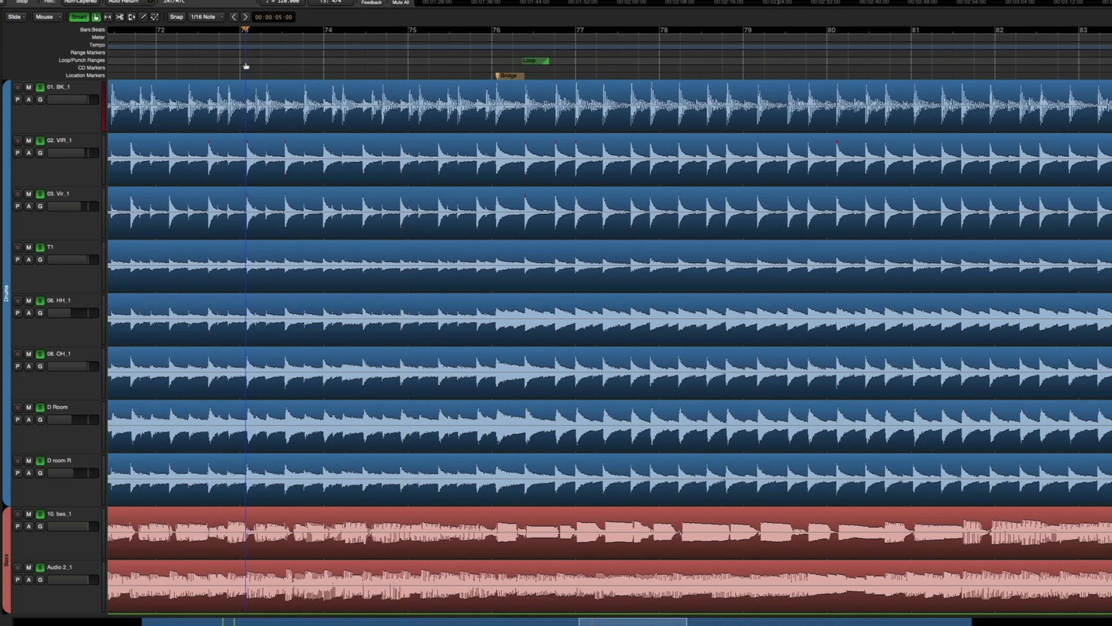
key(space)
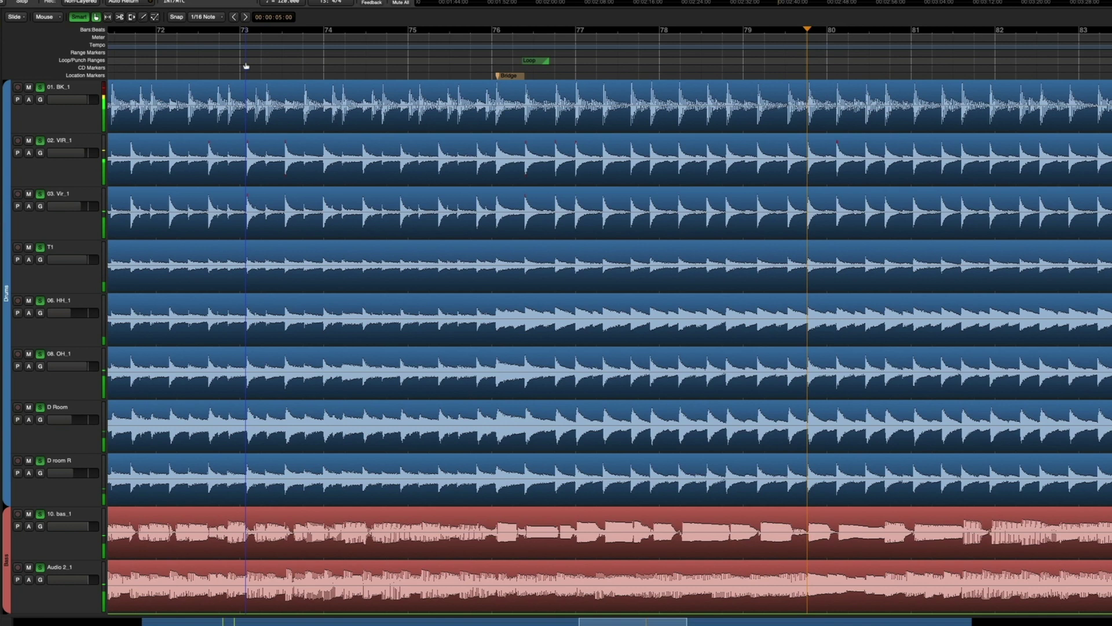
key(equal)
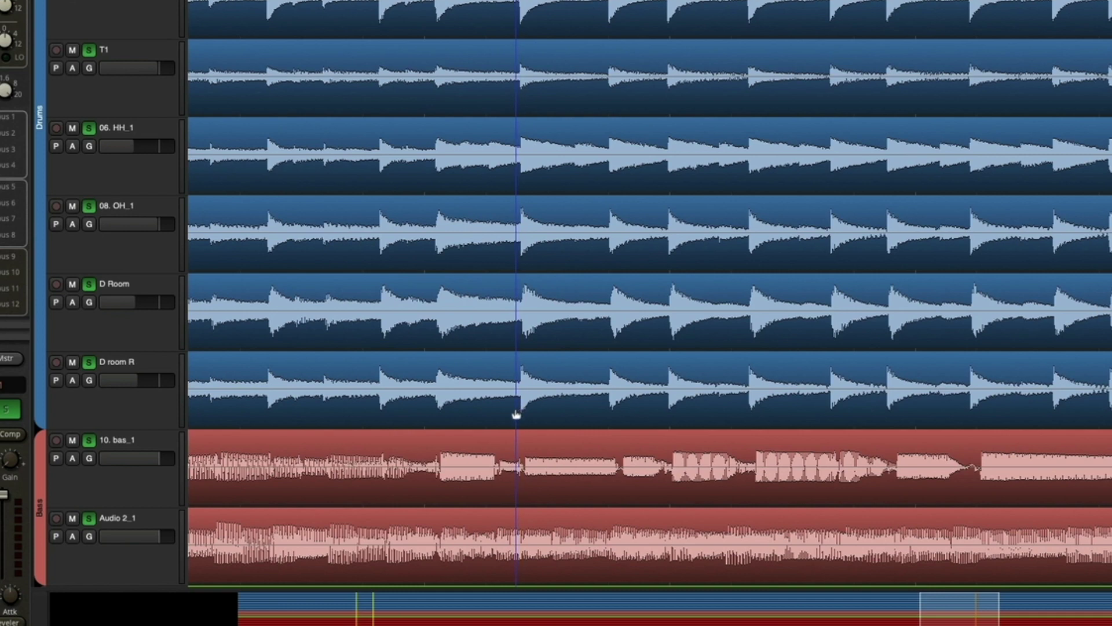
- Split all eight grouped drum tracks at the drifting section's start and end
click(516, 414)
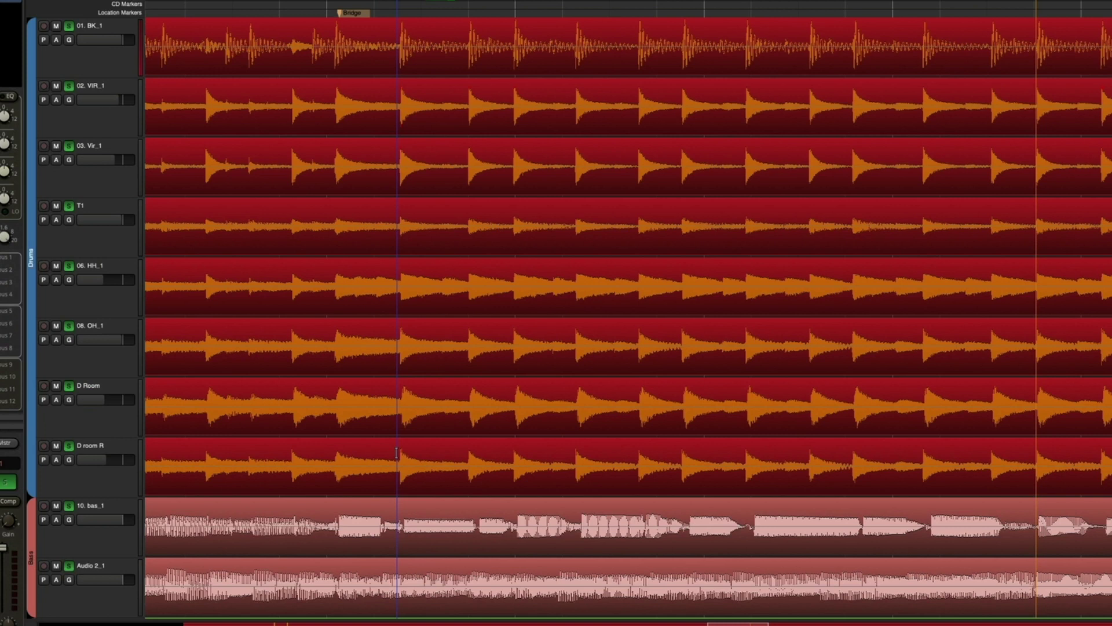
key(super+y)
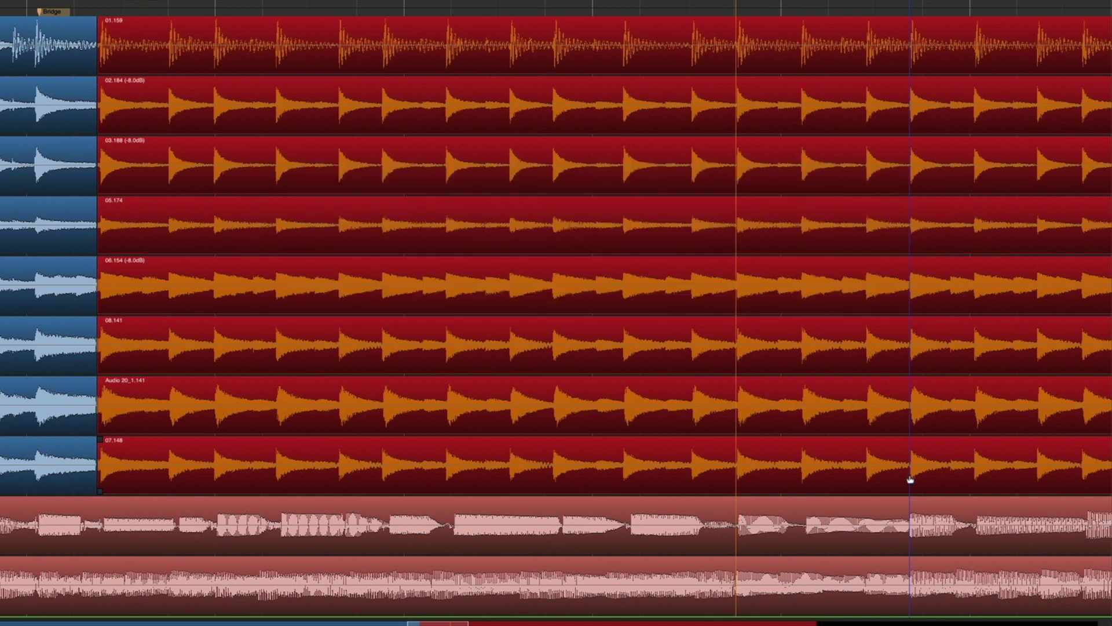
click(910, 479)
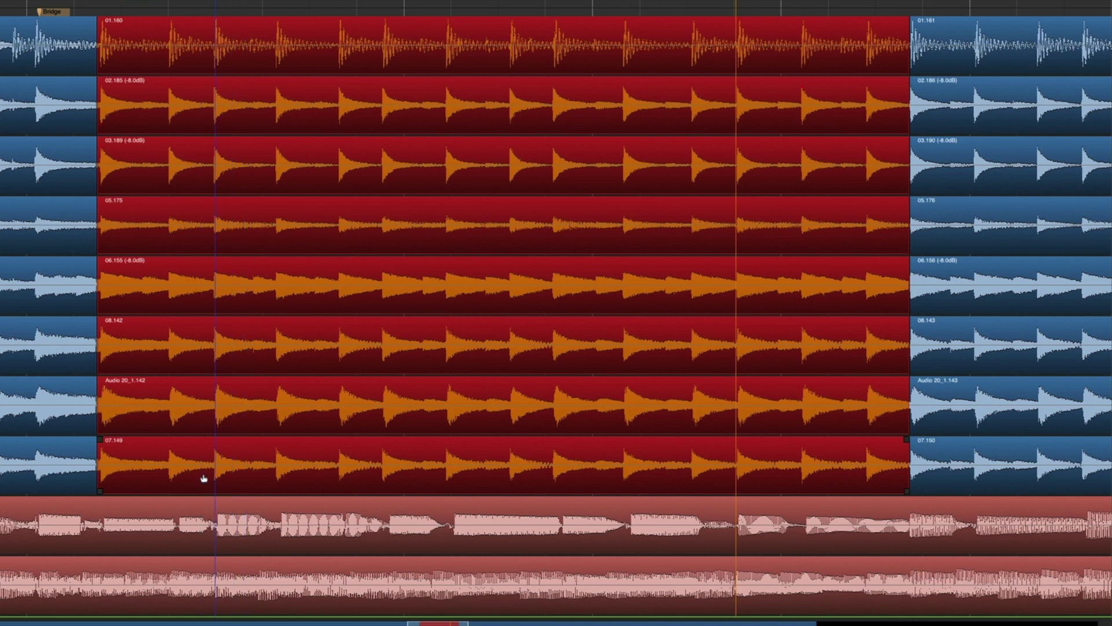
- Slip the drifting drum section later, split it at two hits, and nudge the pieces onto the beat
drag(202, 474, 207, 469)
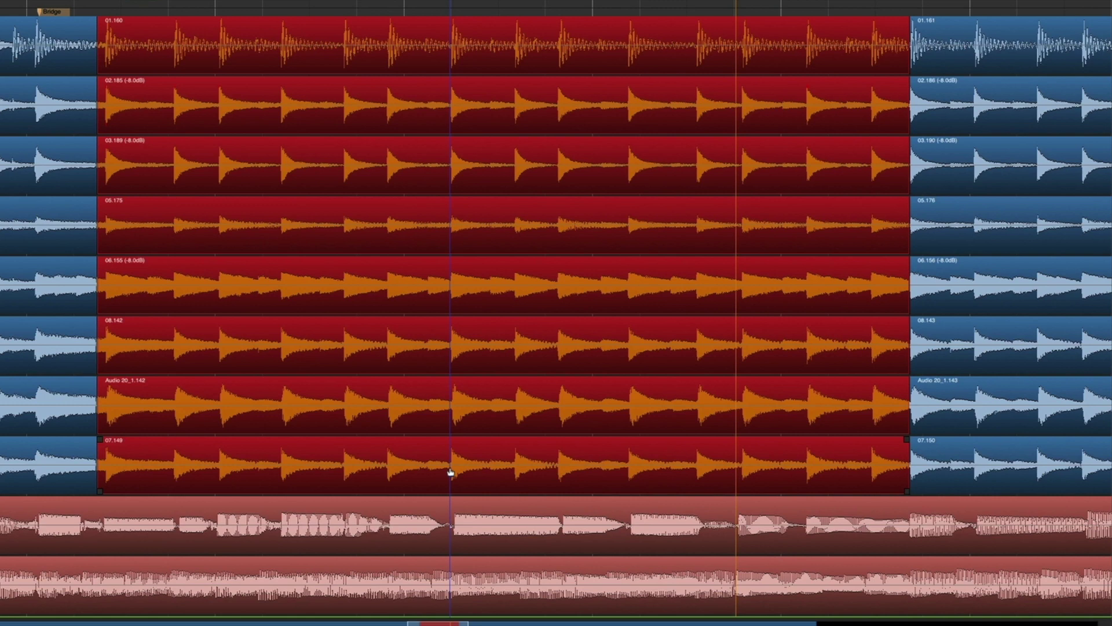
click(450, 472)
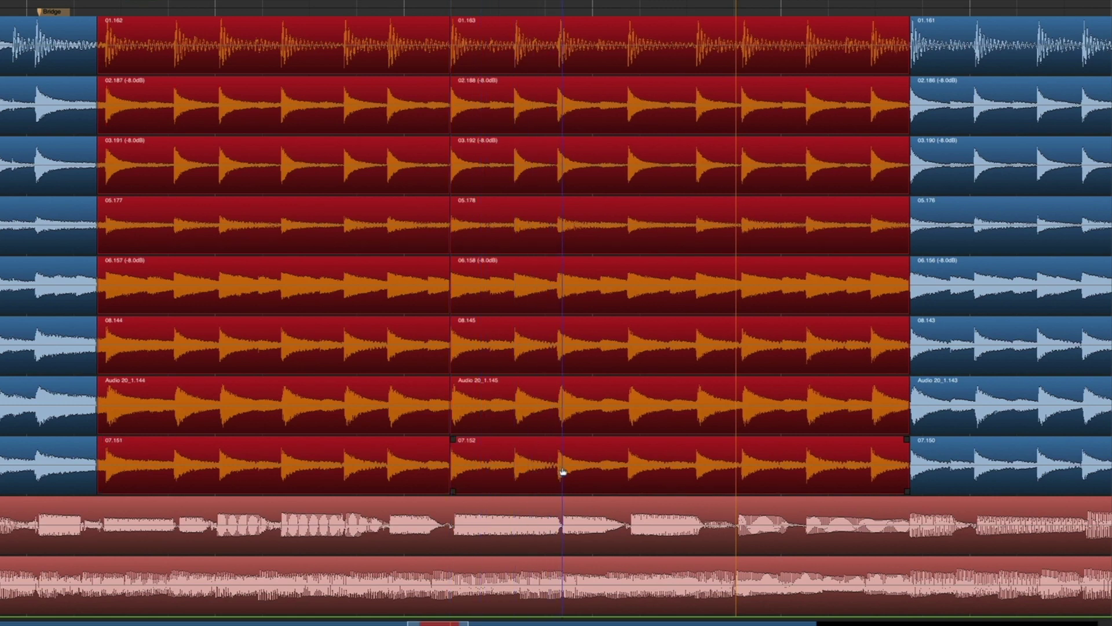
click(739, 468)
click(733, 467)
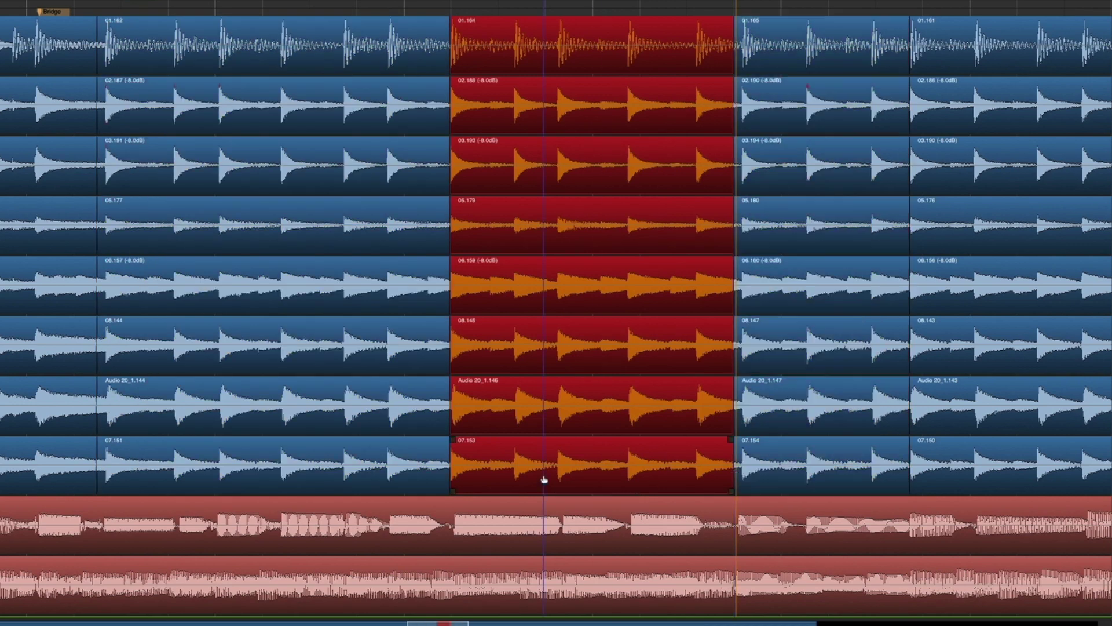
drag(544, 479, 547, 475)
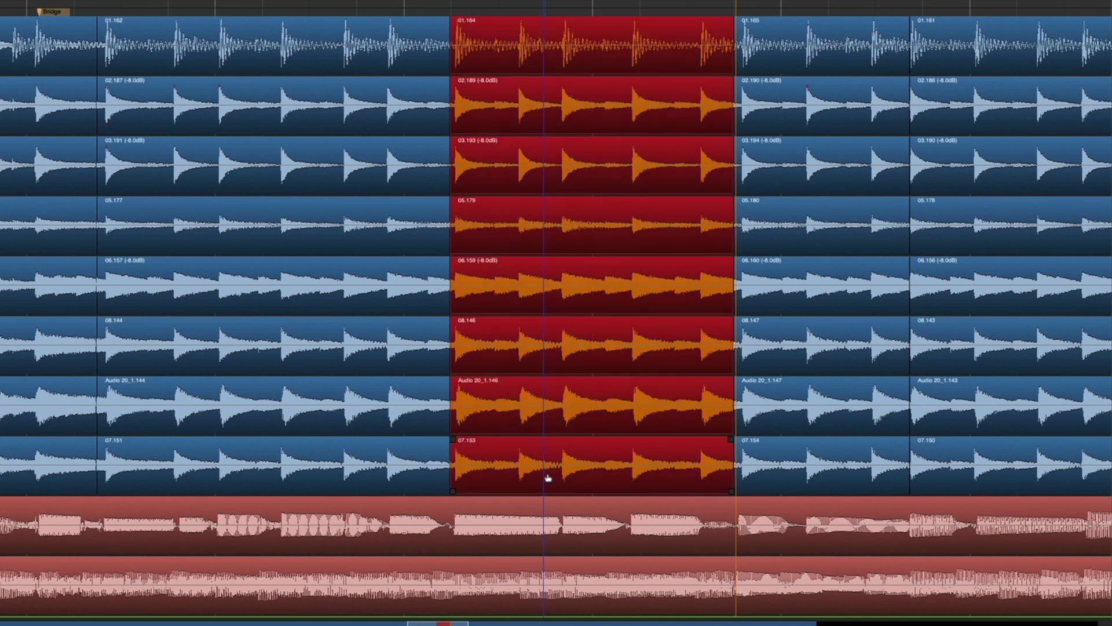
drag(771, 473, 853, 476)
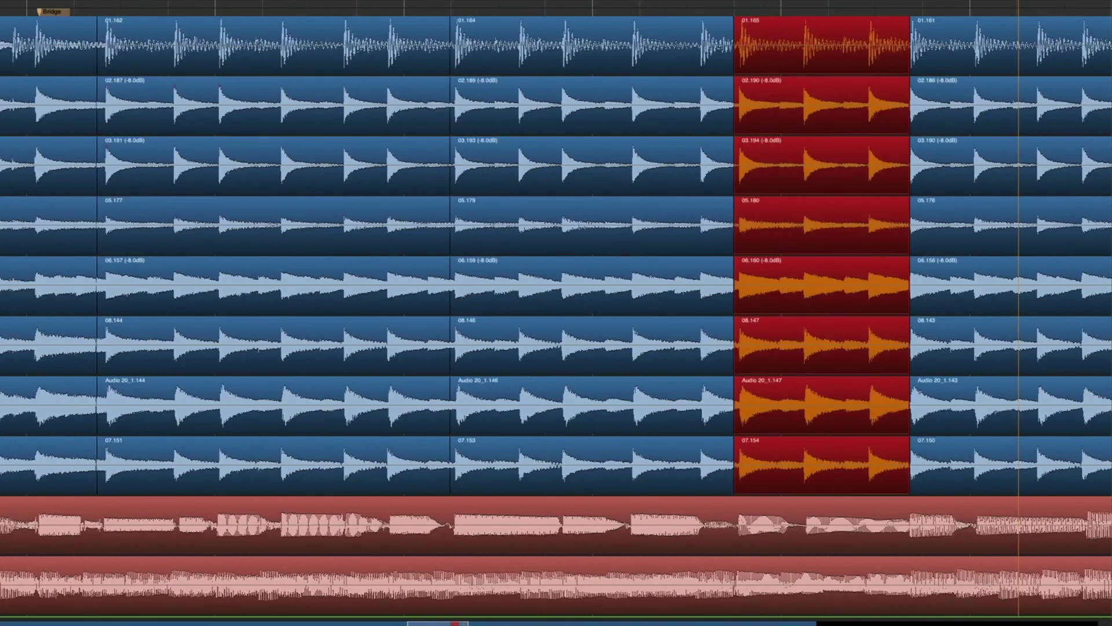
- Scroll the timeline one screen right to show the following drum regions
scroll(556, 313, right, 10)
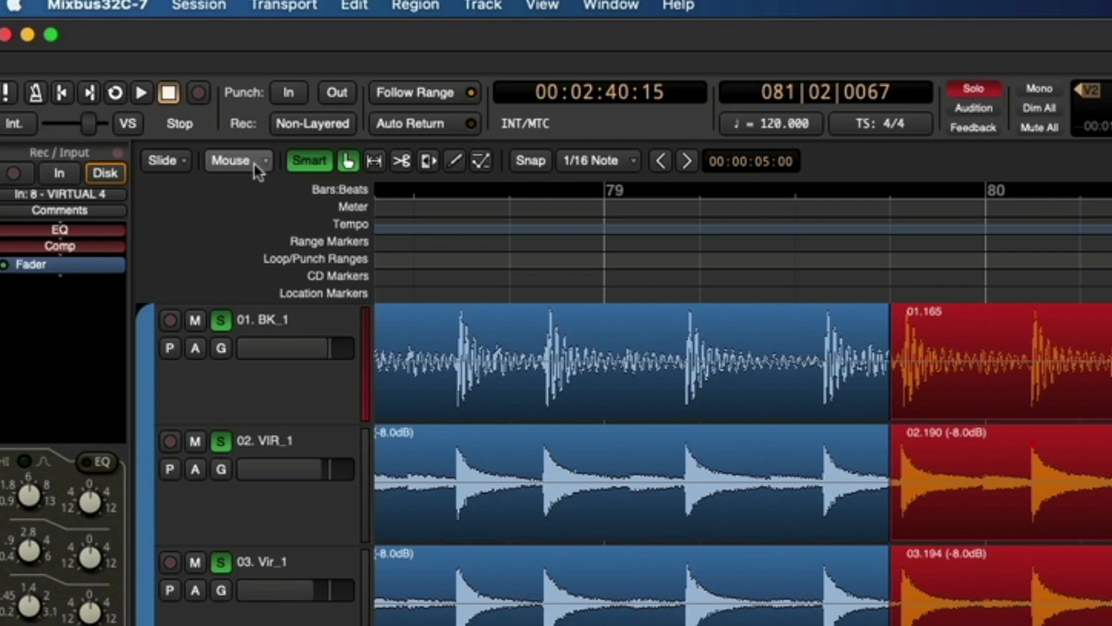
- Set the Edit Point to Playhead and place the playhead just past bar 80
click(255, 165)
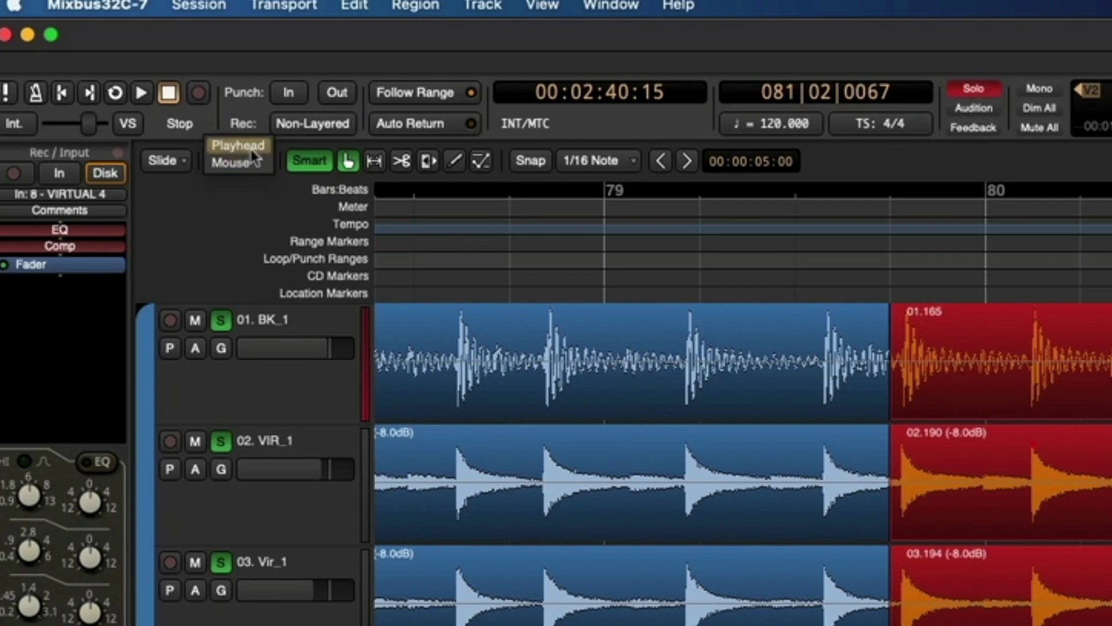
click(250, 149)
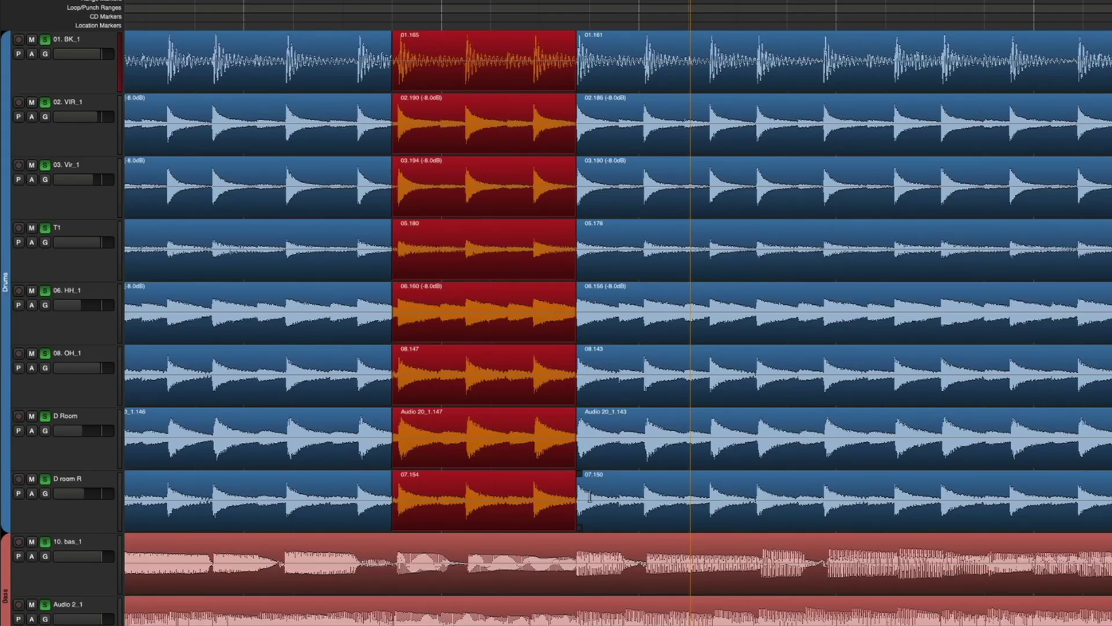
click(640, 497)
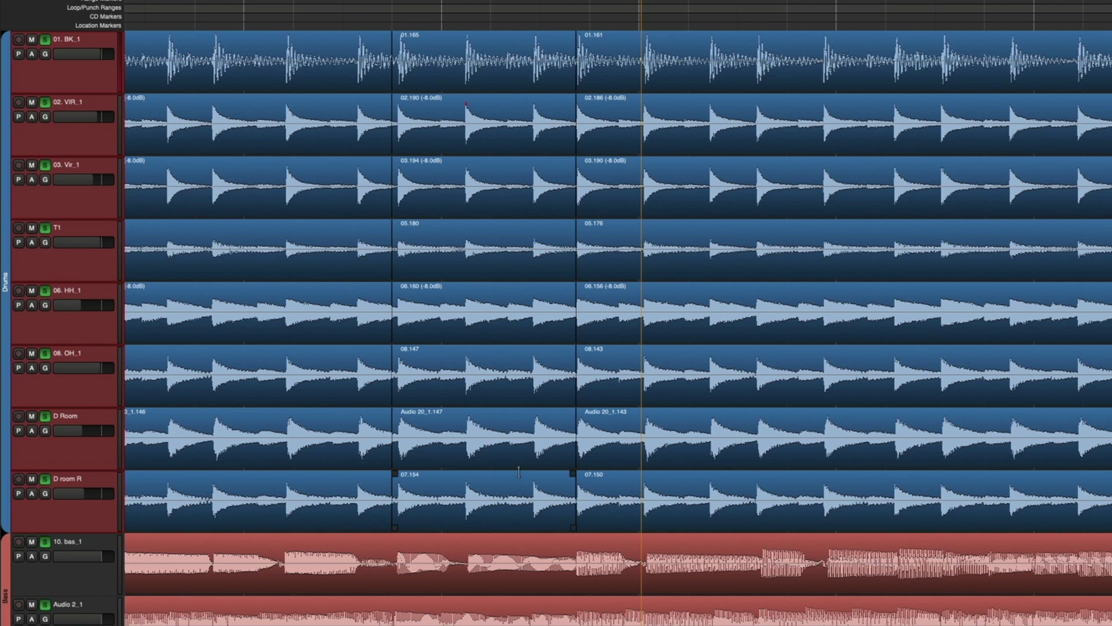
- Split the drums at the playhead past bar 80 and move the playhead toward bar 83
key(s)
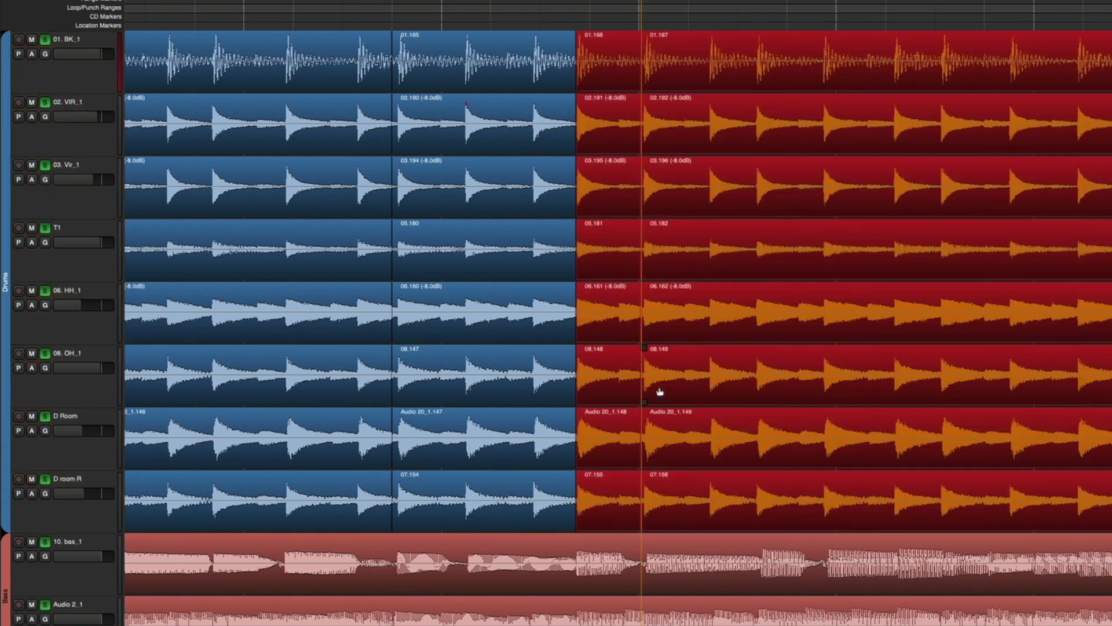
click(666, 388)
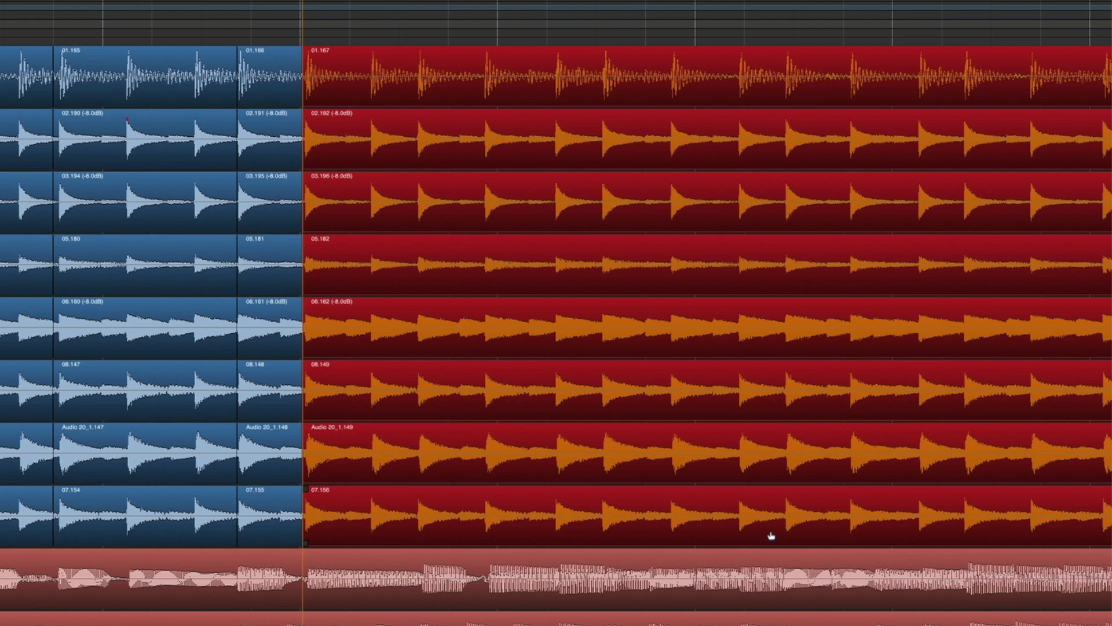
click(737, 510)
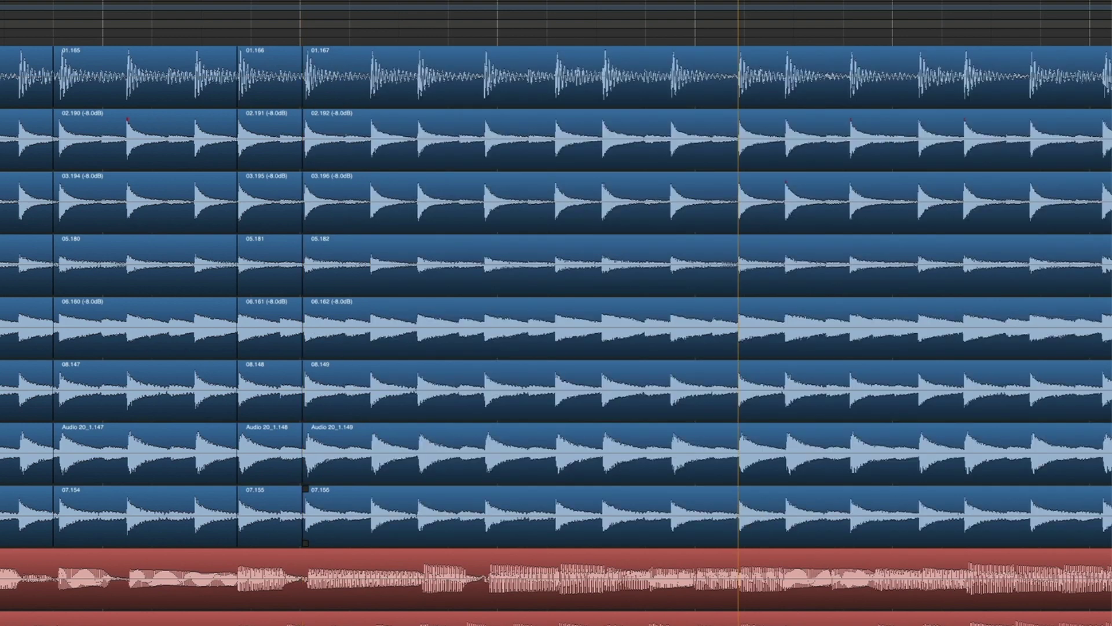
- Split the drum regions near bar 83 and slide the bar 81–83 section onto the beat
click(607, 475)
key(super+t)
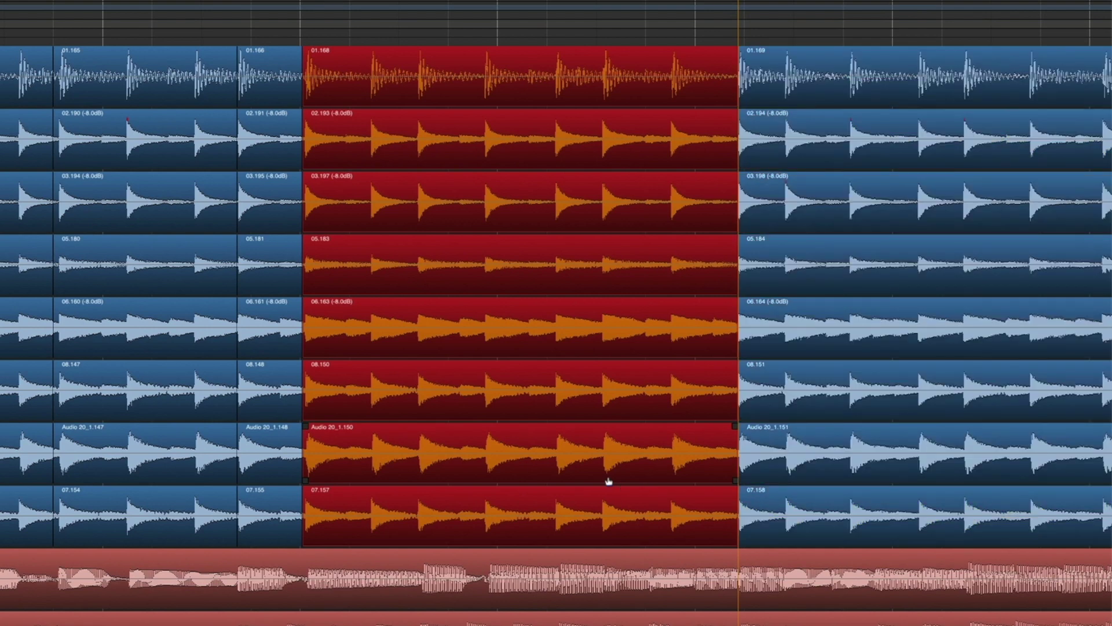
drag(533, 468, 539, 464)
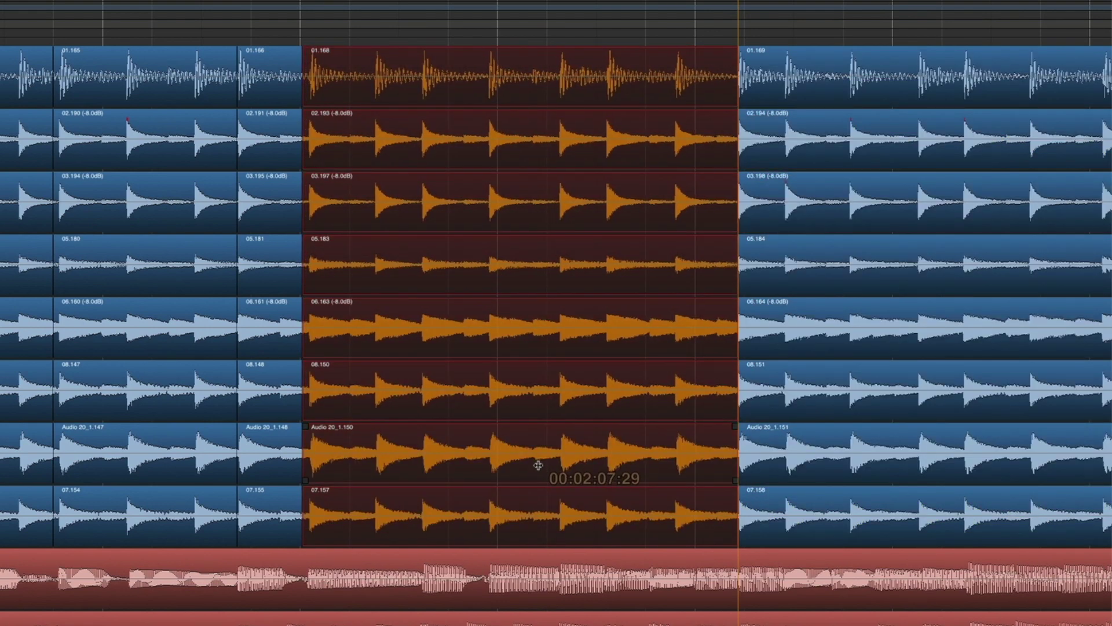
drag(539, 464, 540, 468)
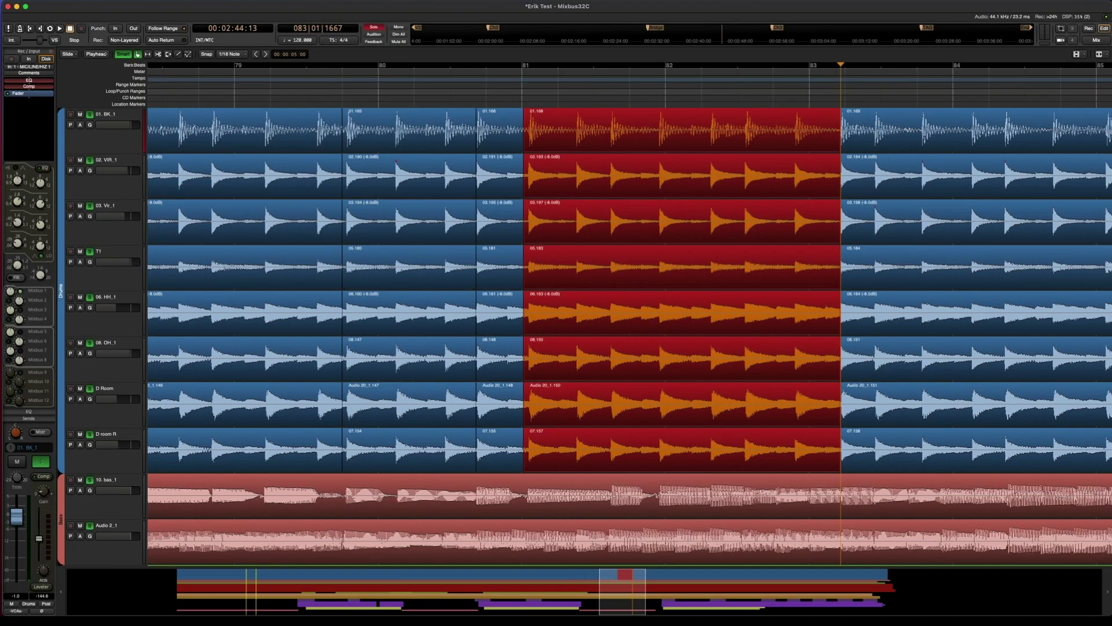
key(space)
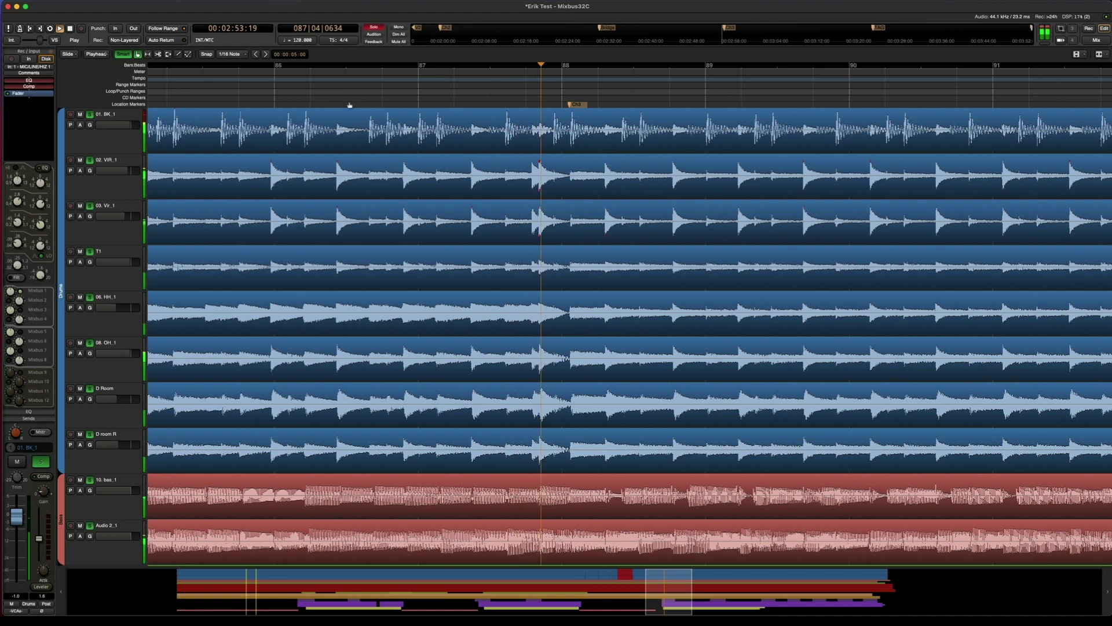
key(space)
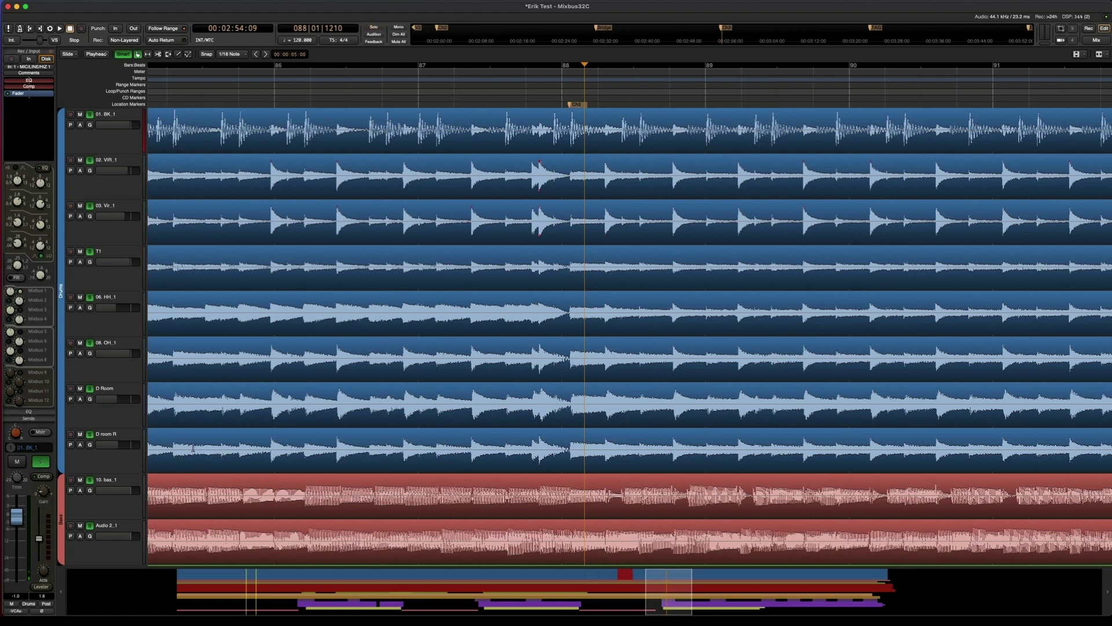
- Split the drum regions just before bar 88 and nudge the preceding section slightly later
click(236, 449)
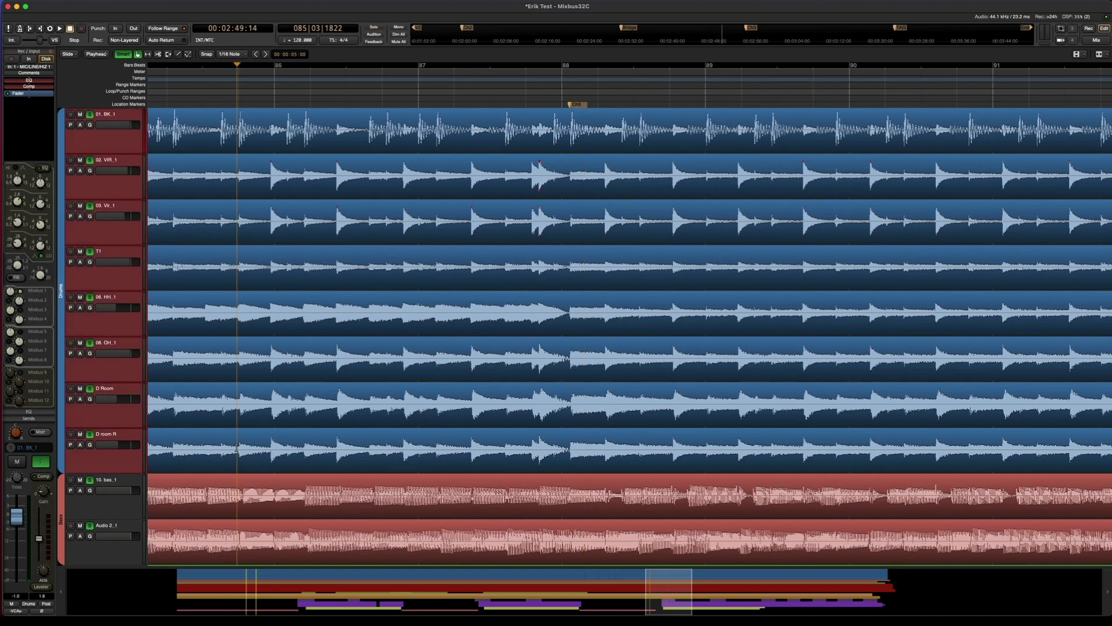
click(247, 450)
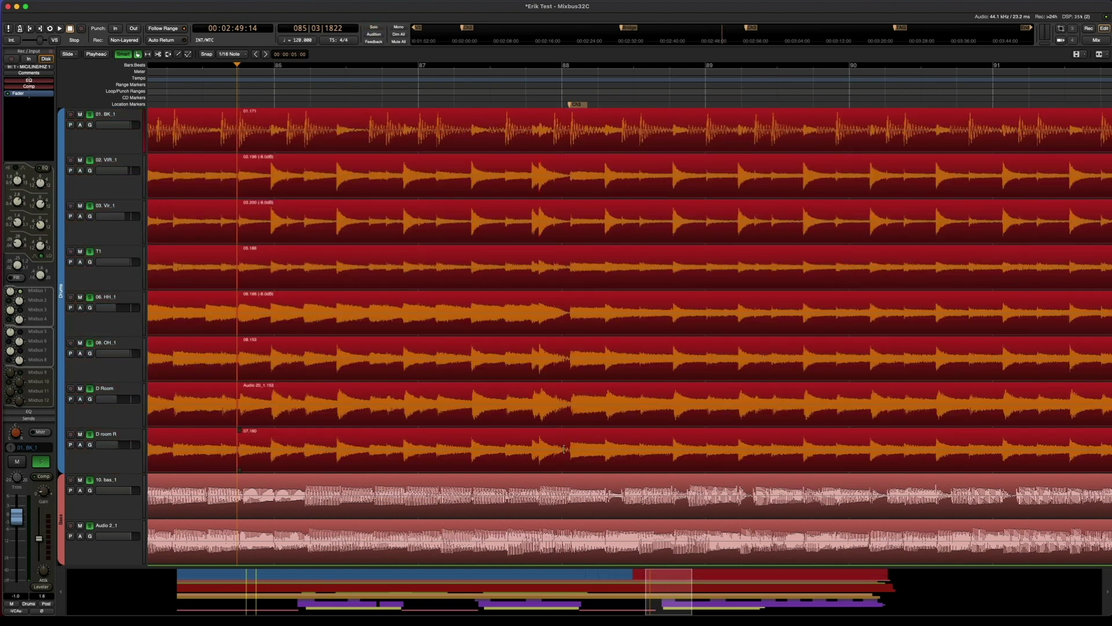
click(601, 448)
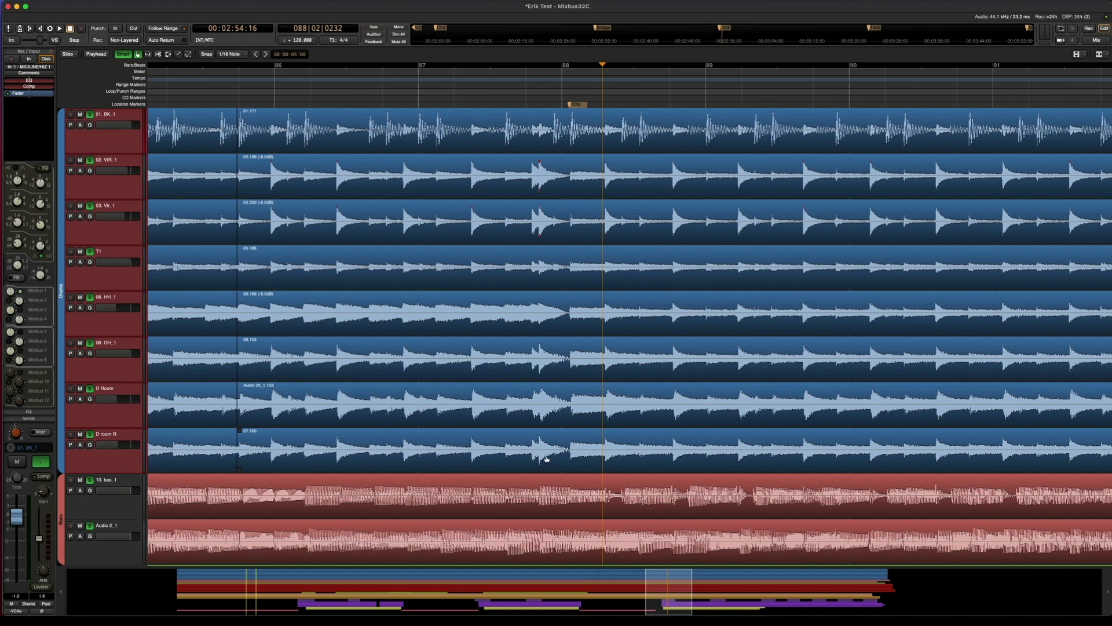
click(587, 447)
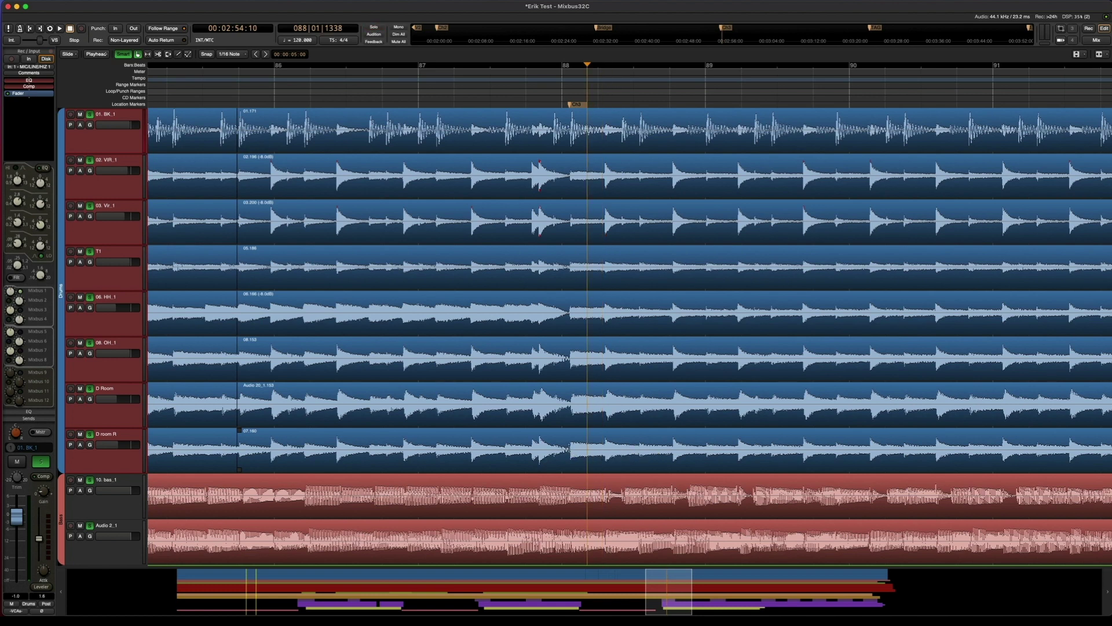
click(569, 448)
key(s)
click(415, 454)
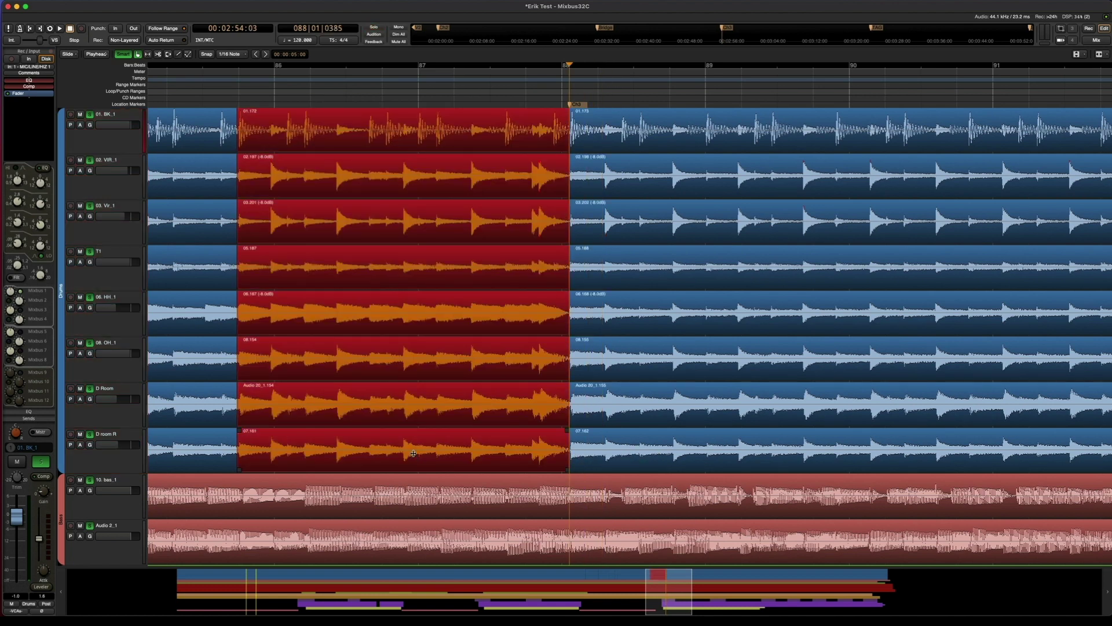
drag(414, 454, 416, 457)
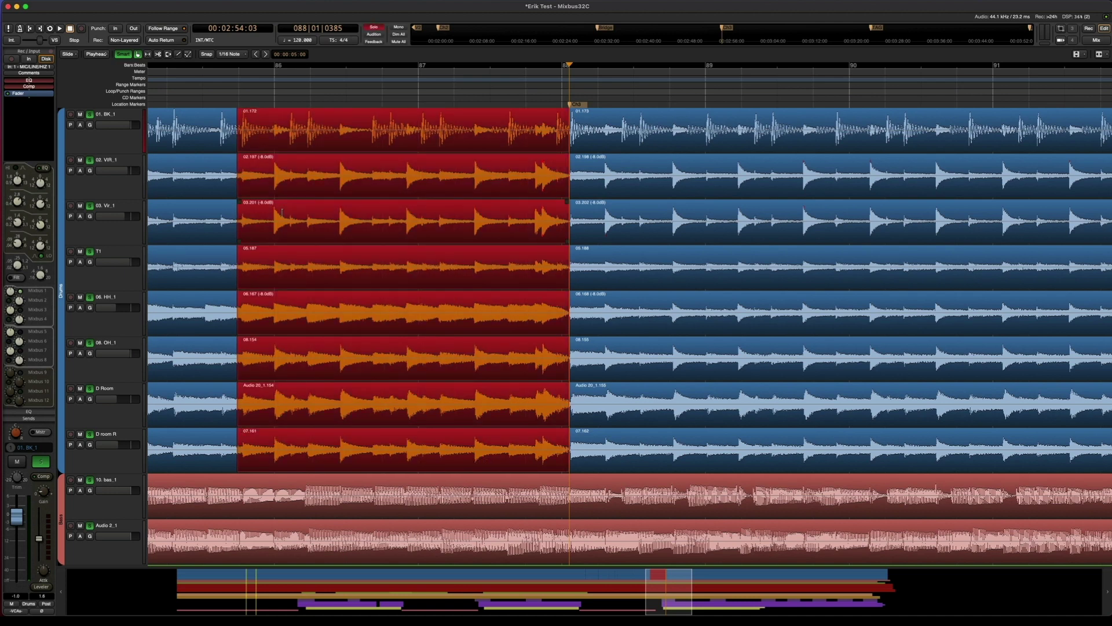
- Play back from near bar 81 to check the edit, then stop
scroll(282, 212, left, 5)
scroll(283, 212, left, 3)
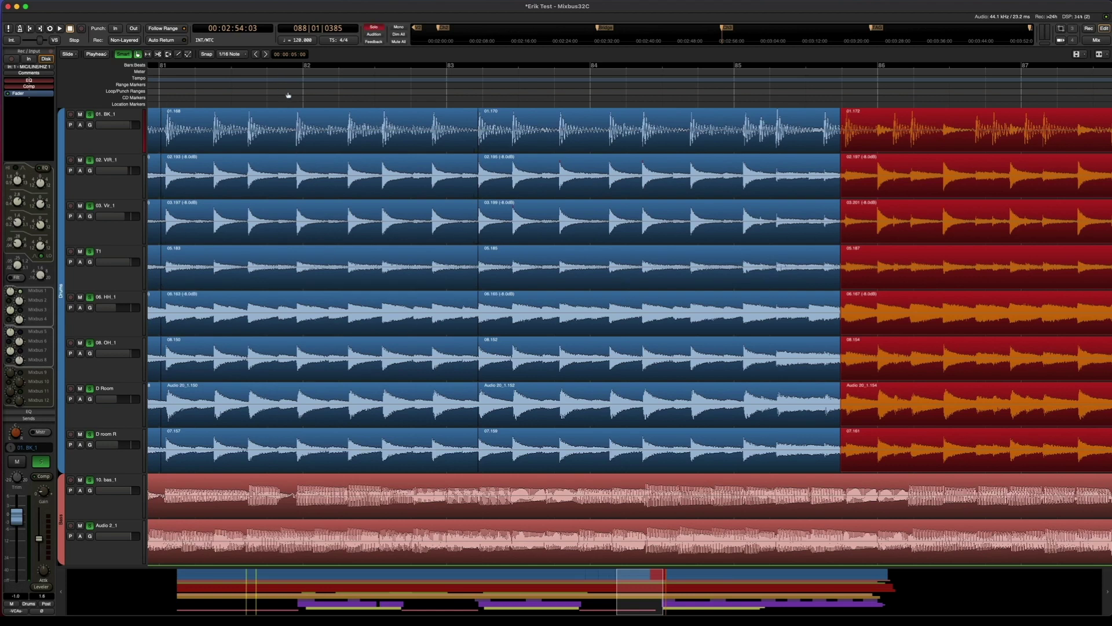
click(289, 97)
key(space)
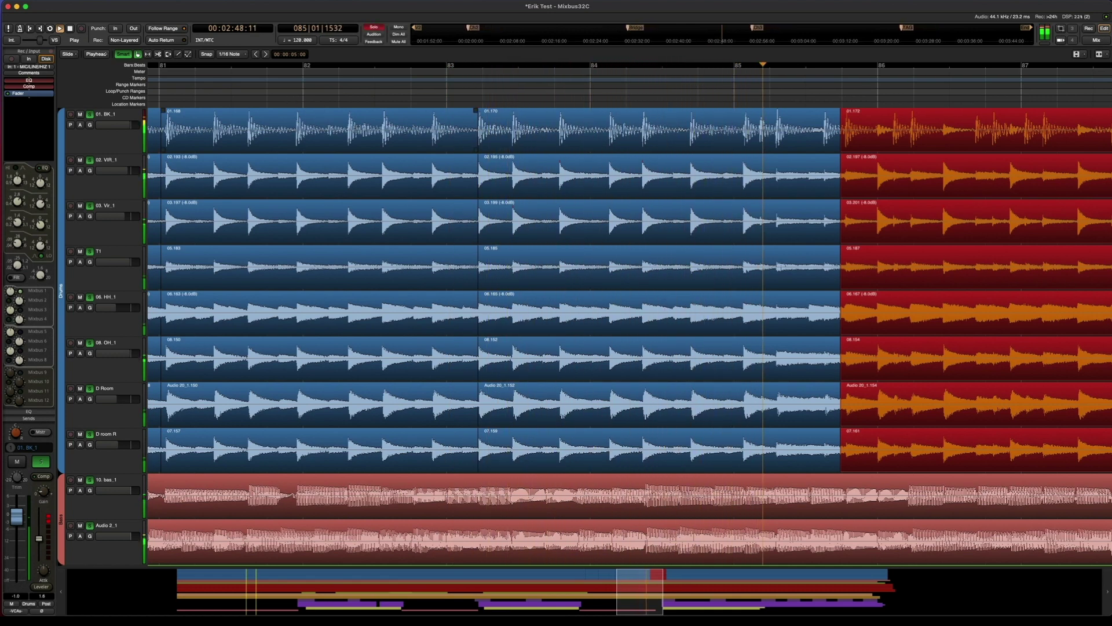
key(space)
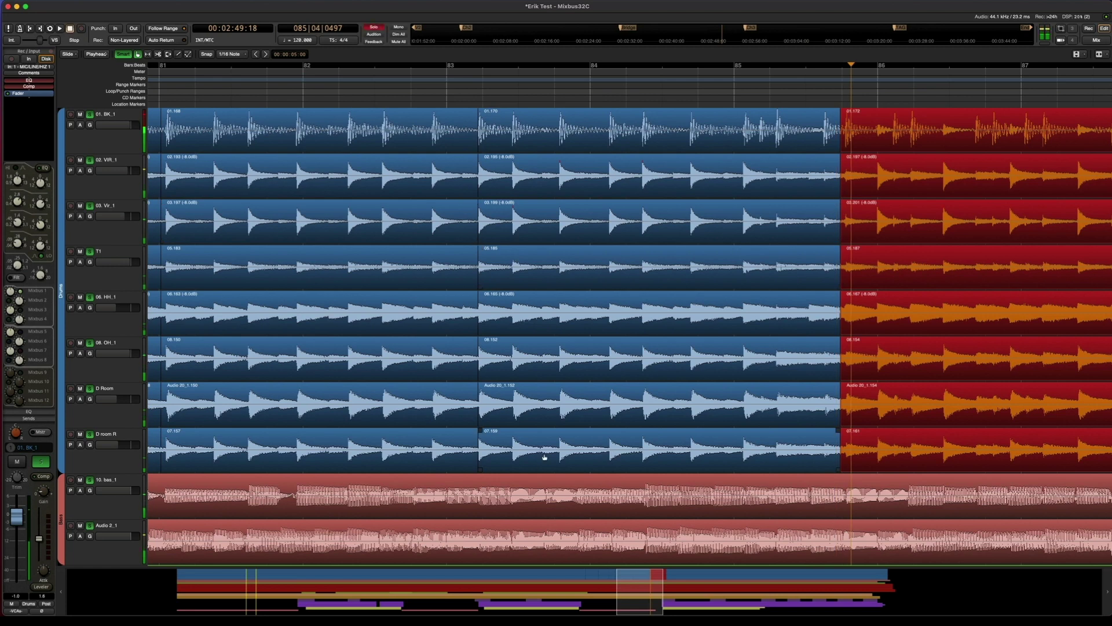
- Split the drum regions partway through bar 83 and slide the section to bar 86 onto the beat
click(558, 445)
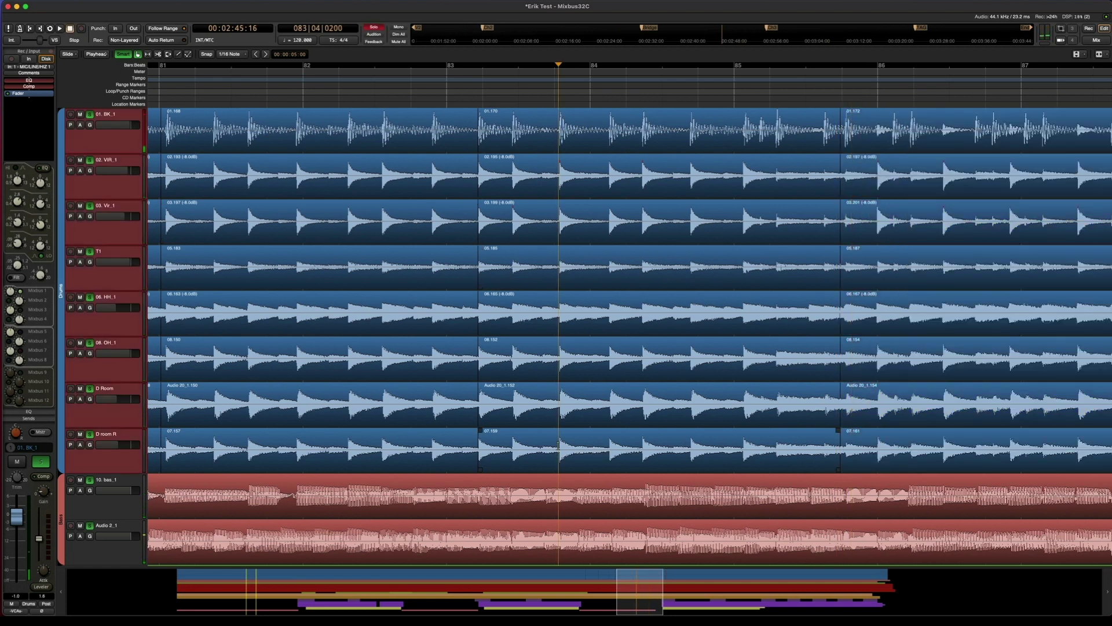
key(s)
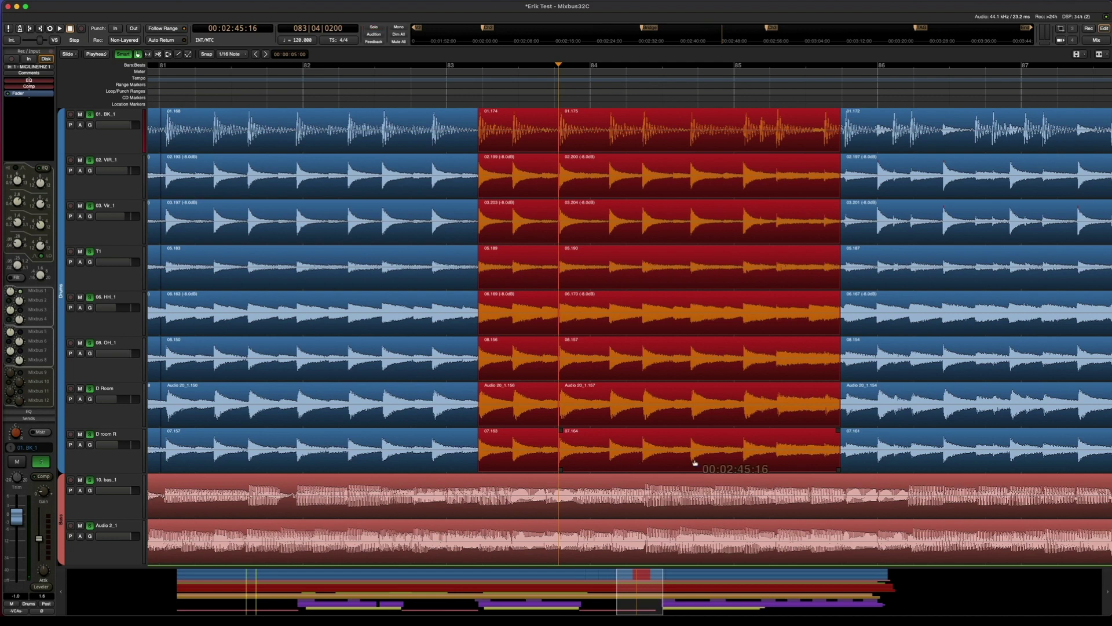
click(678, 462)
drag(678, 461, 680, 461)
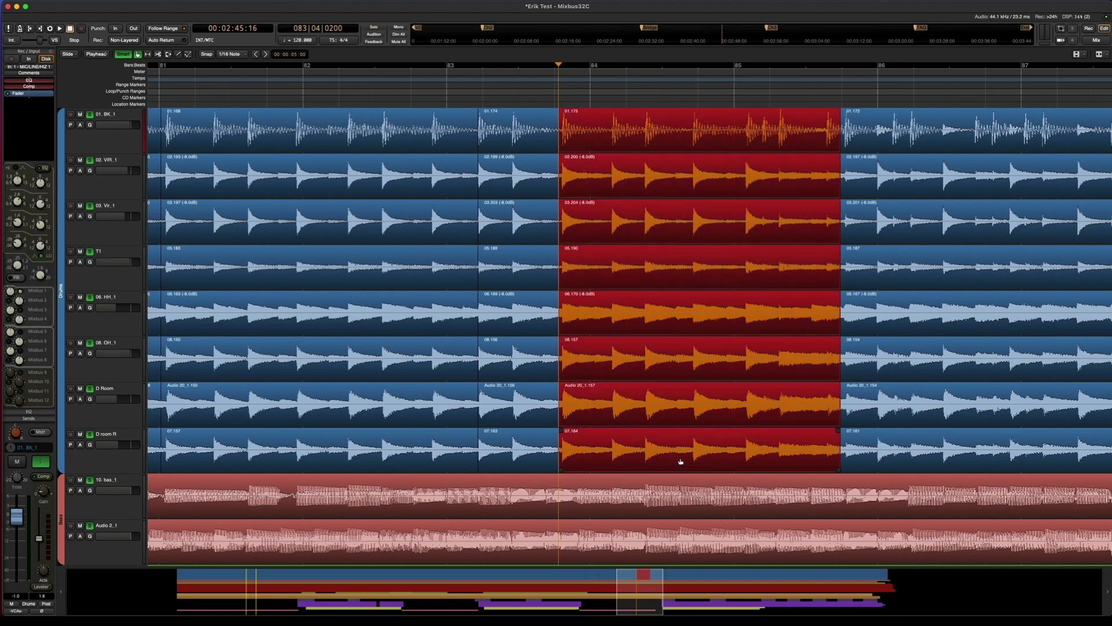
- Play back the edited drum section from just before the split to check its timing
click(296, 81)
key(space)
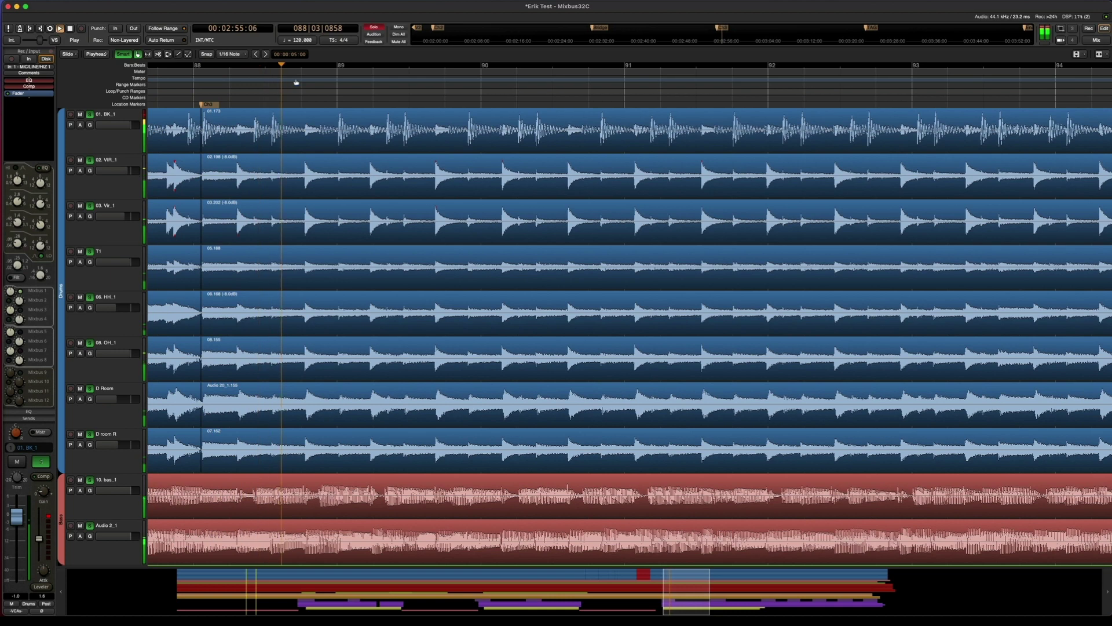
key(space)
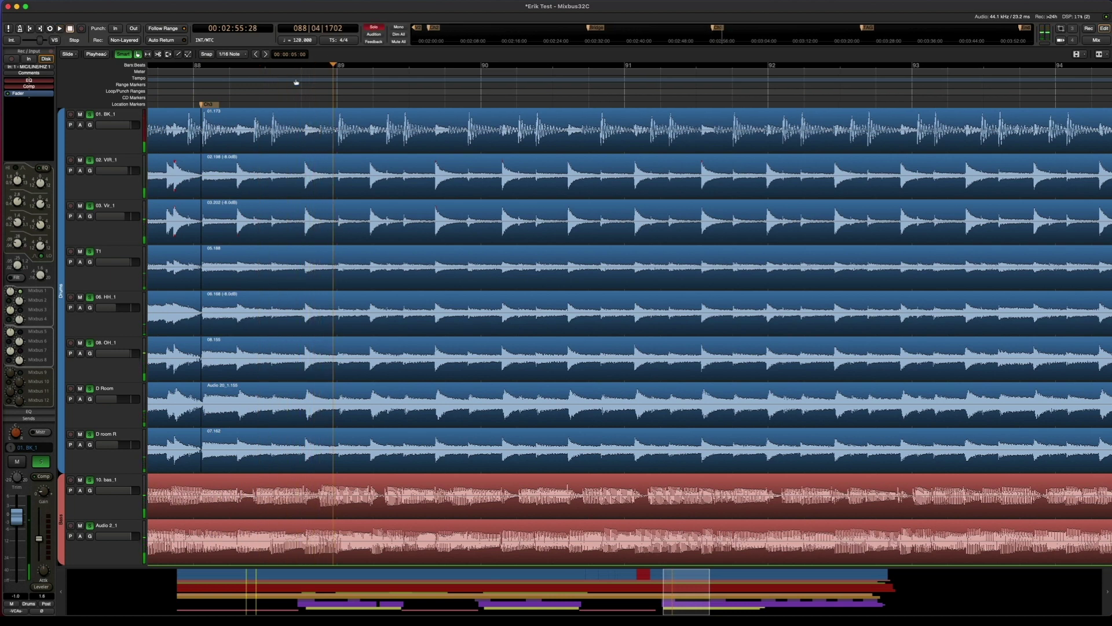